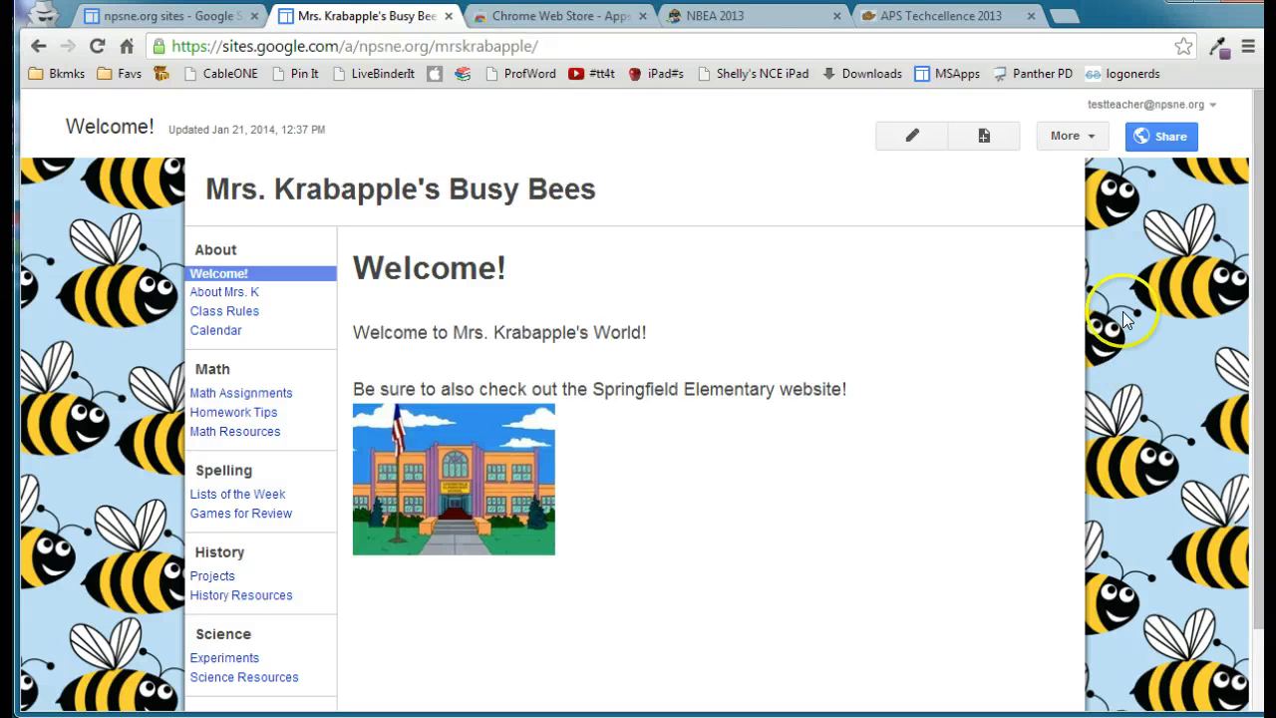
View the NBEA 2013 and APS Techcellence 2013 sites as examples of matching colour schemes
left_click(768, 24)
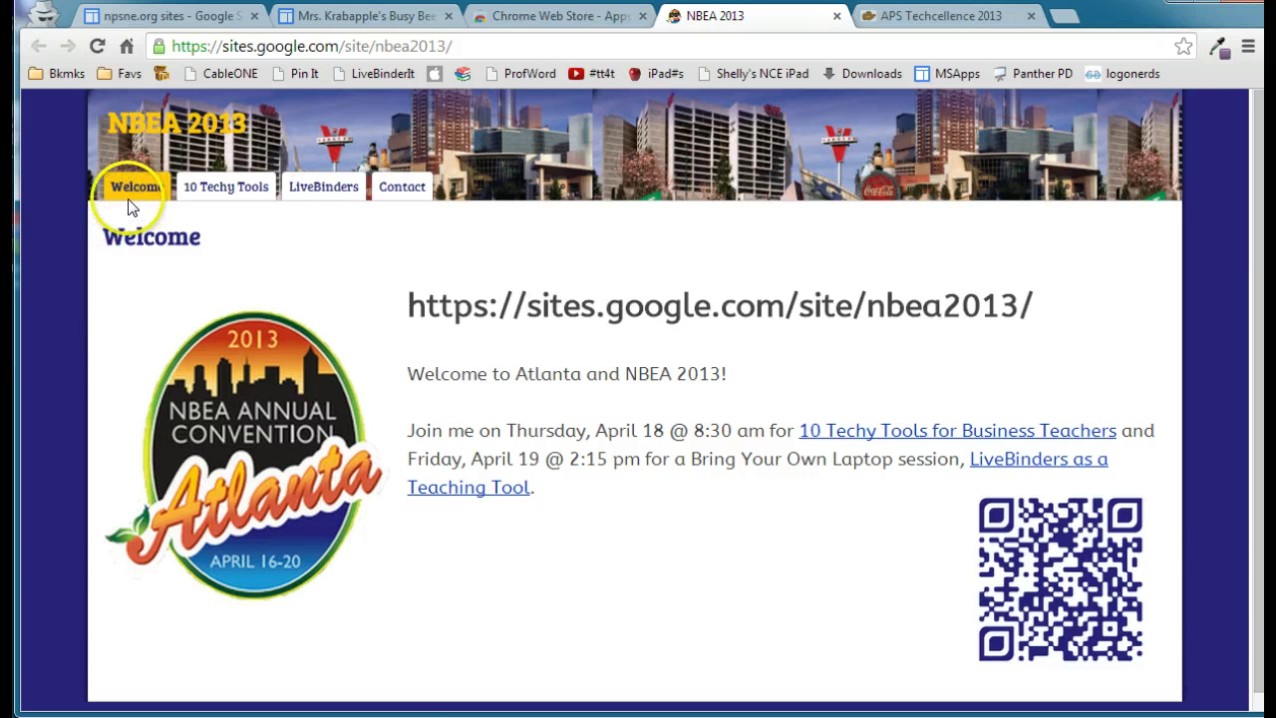
mouse_move(225, 189)
left_click(927, 17)
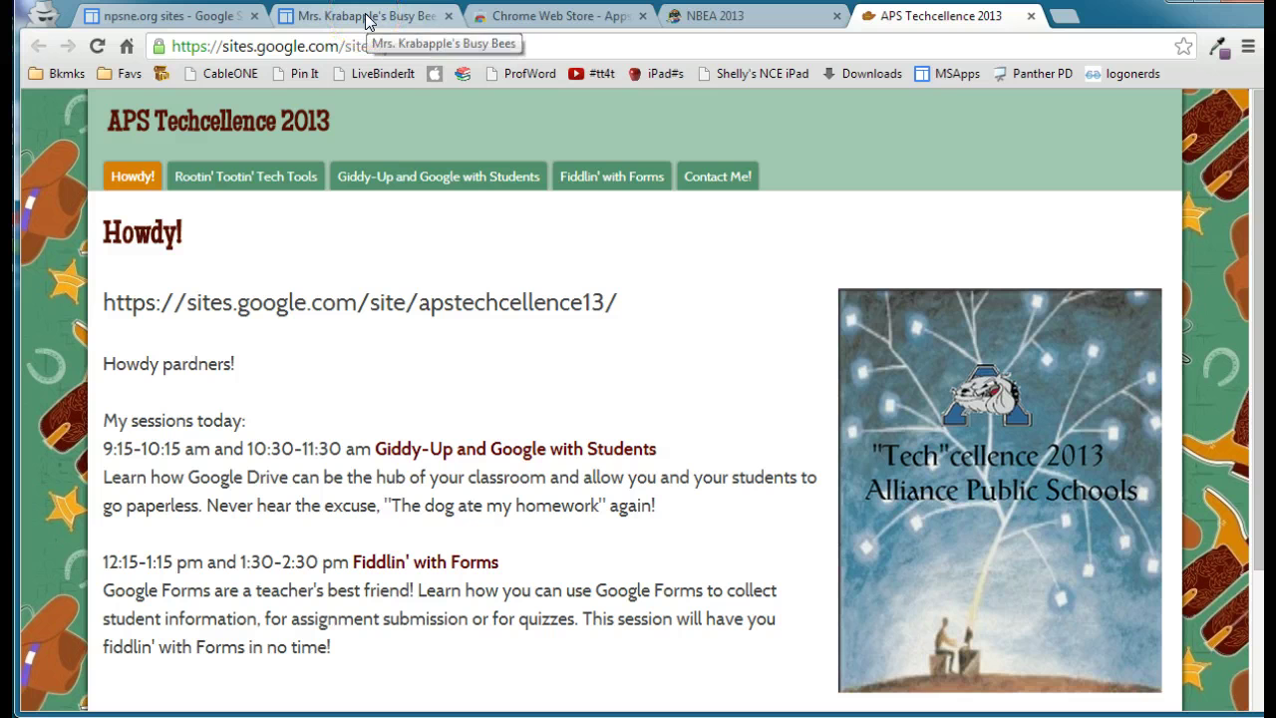
Search the Chrome Web Store for "eye dropper" and limit the results to extensions
left_click(538, 18)
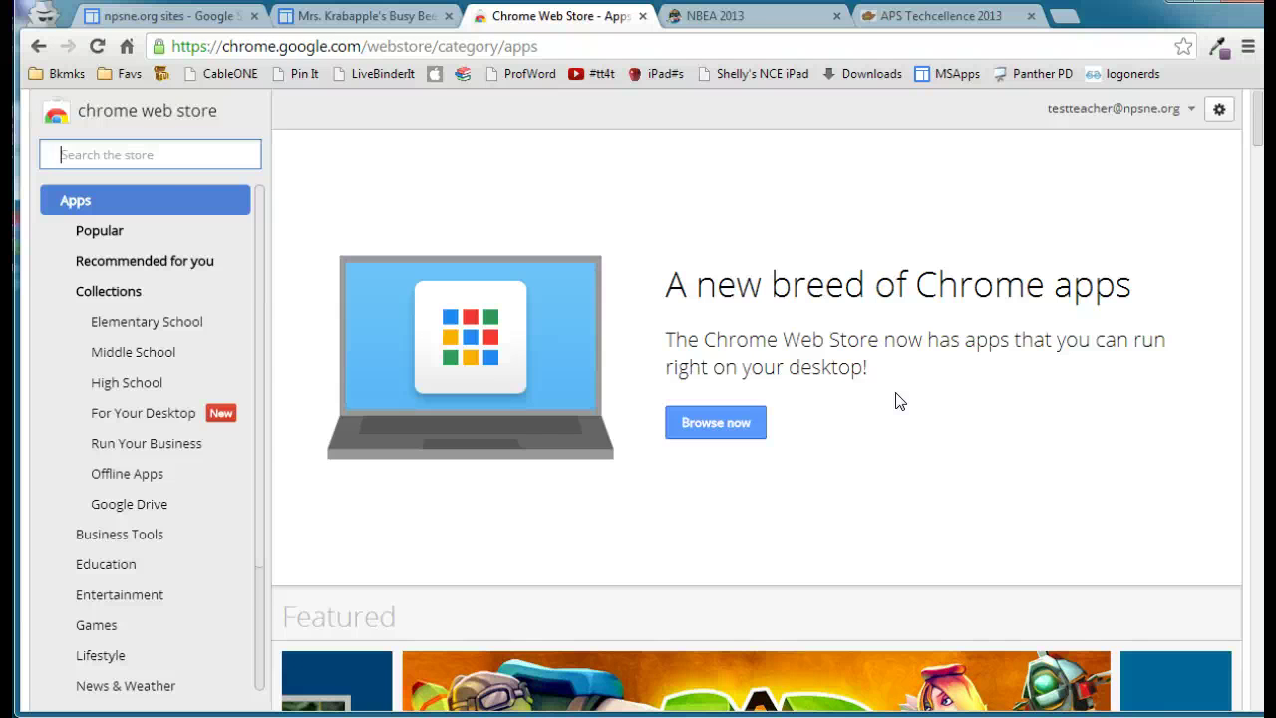
left_click(193, 159)
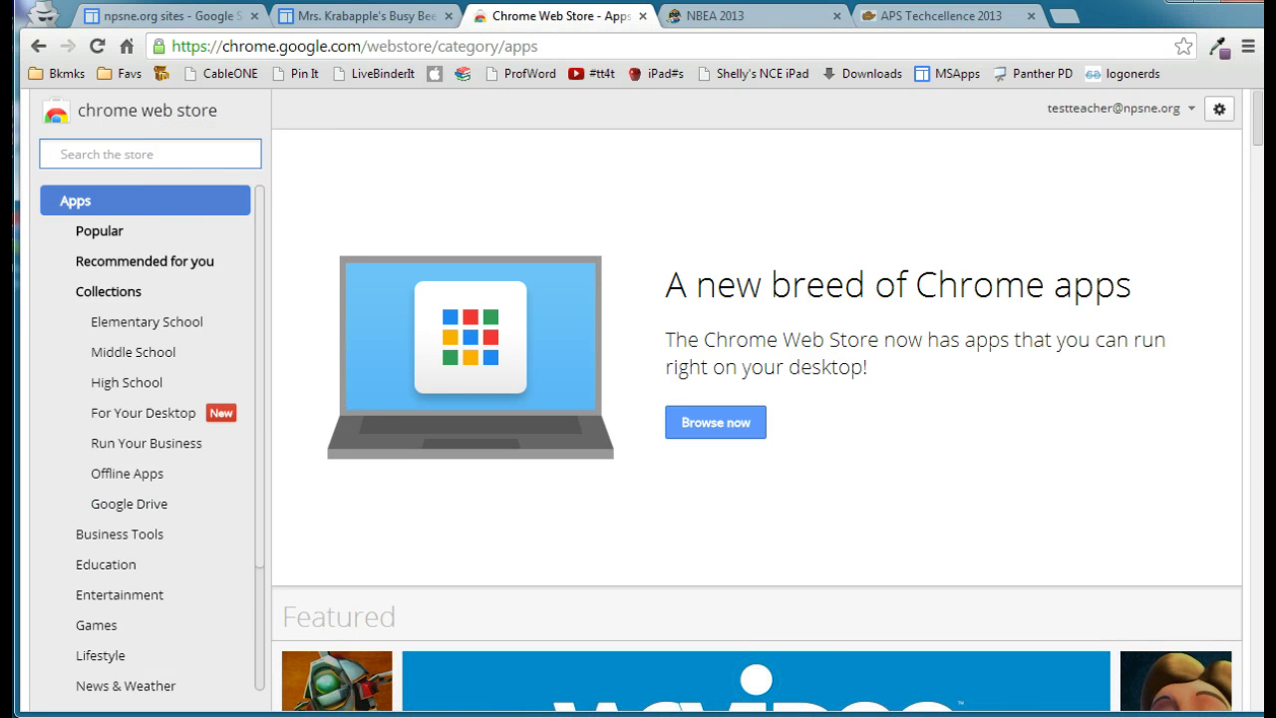
type("eye dropper")
key("Return")
left_click(783, 155)
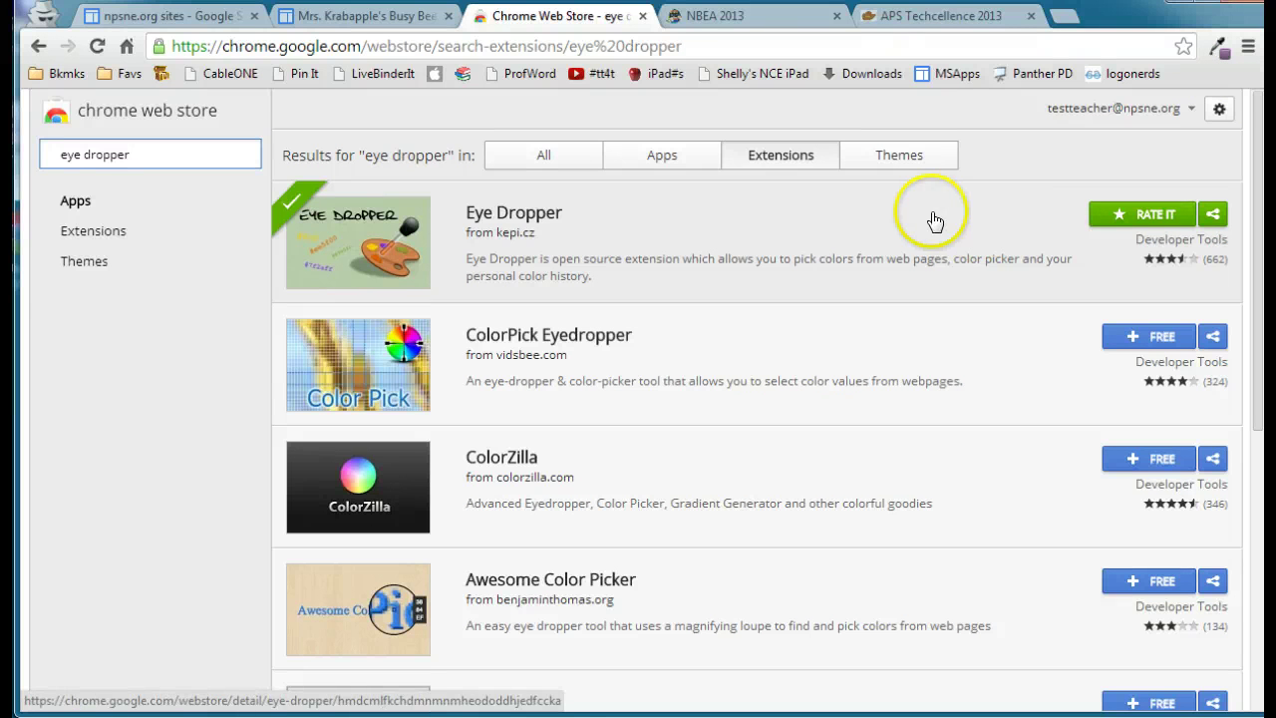
left_click(1154, 344)
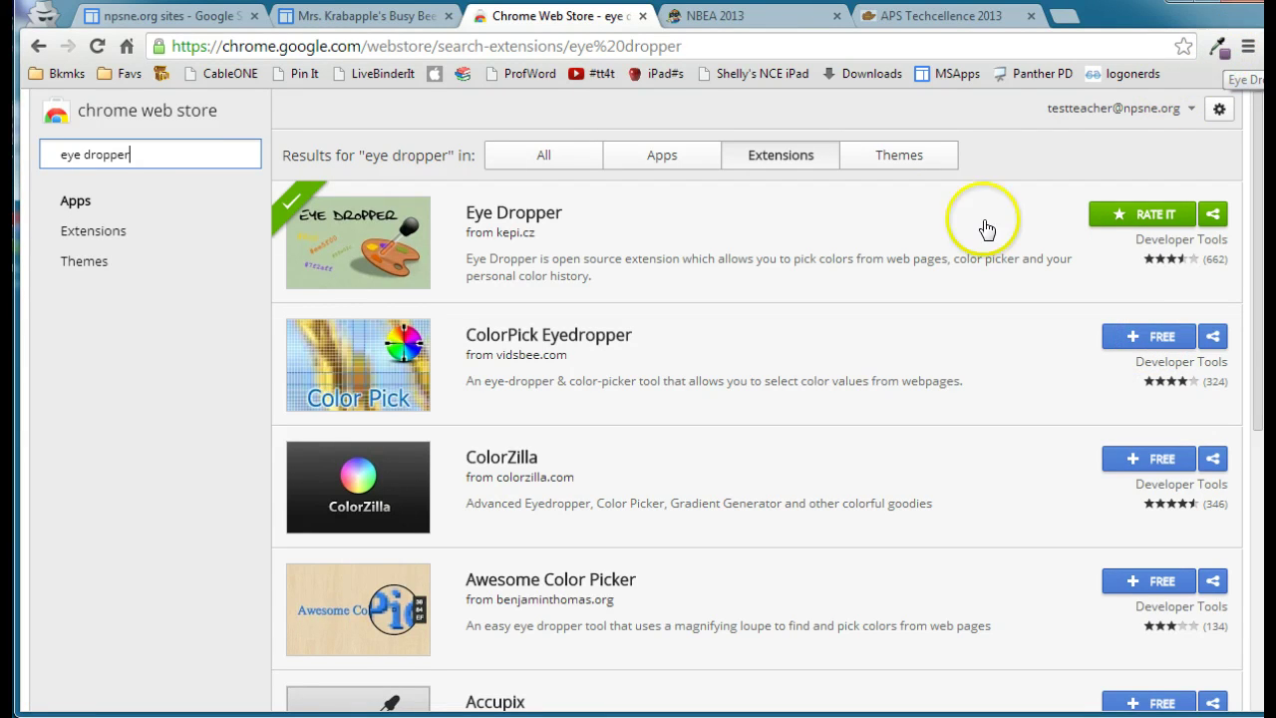
Sample the light blue (#bcdef7) behind the bees on the Busy Bees class site with the Eye Dropper extension
left_click(322, 16)
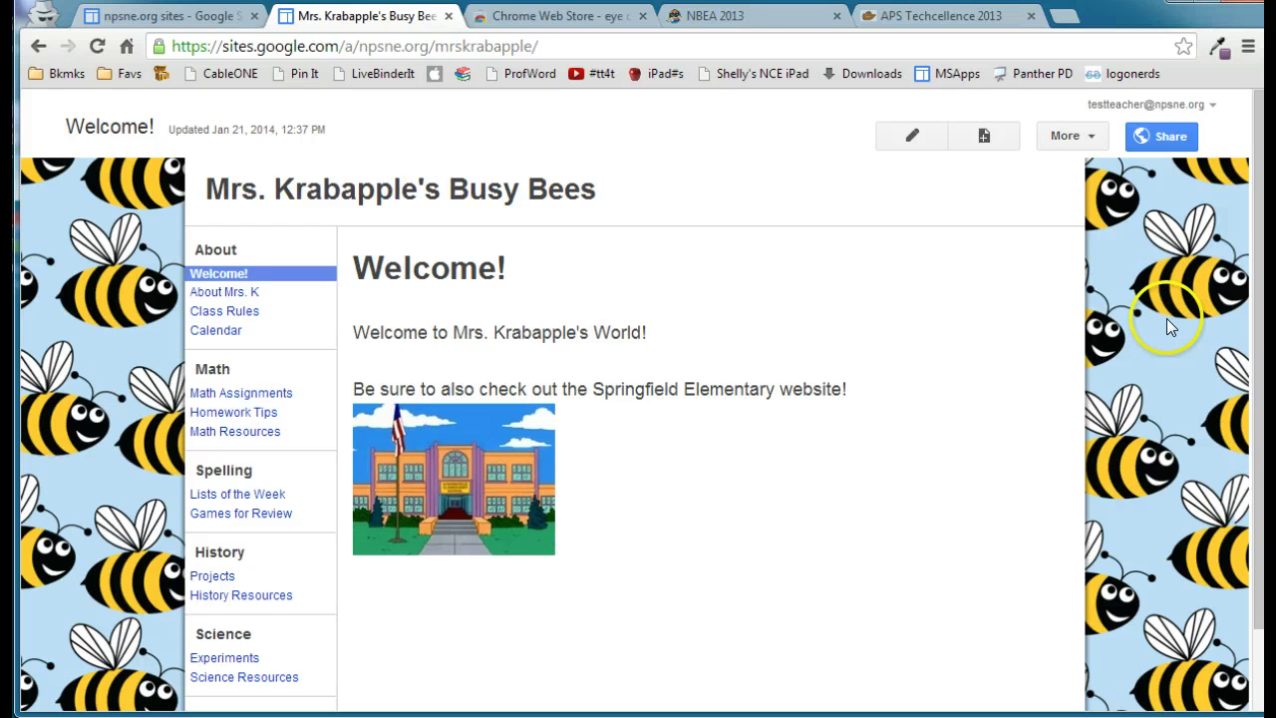
left_click(1217, 47)
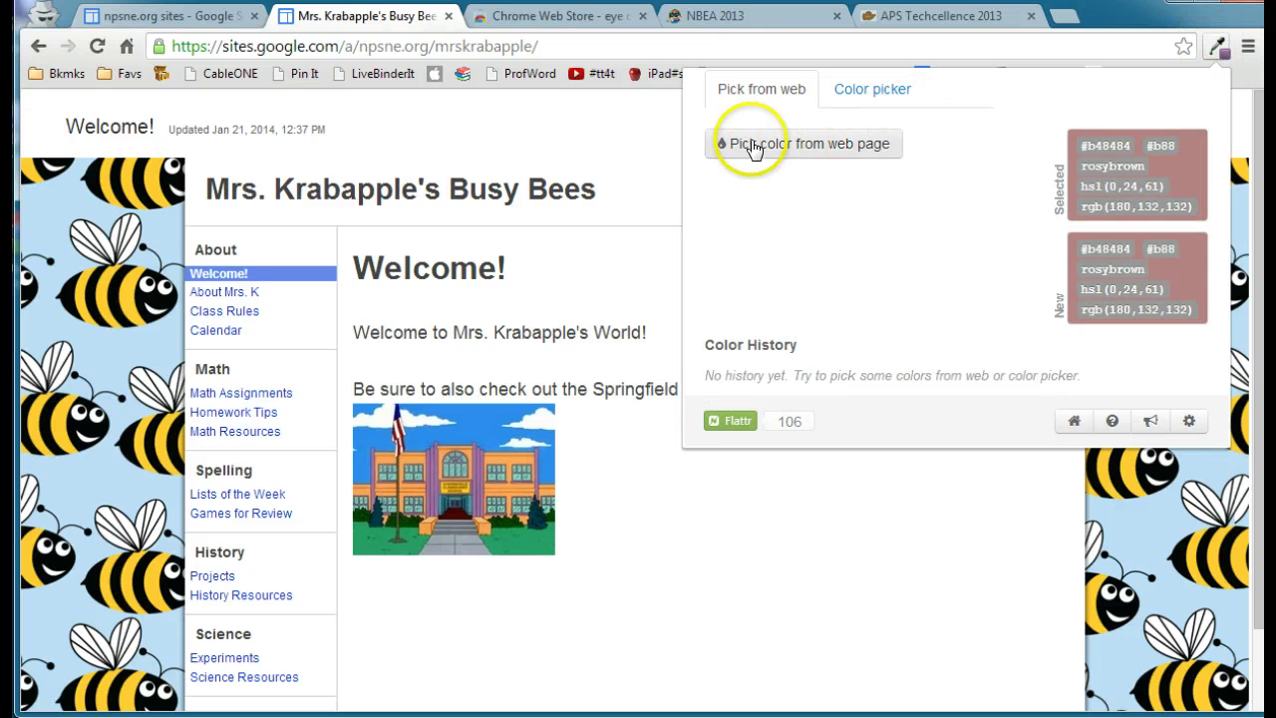
left_click(752, 145)
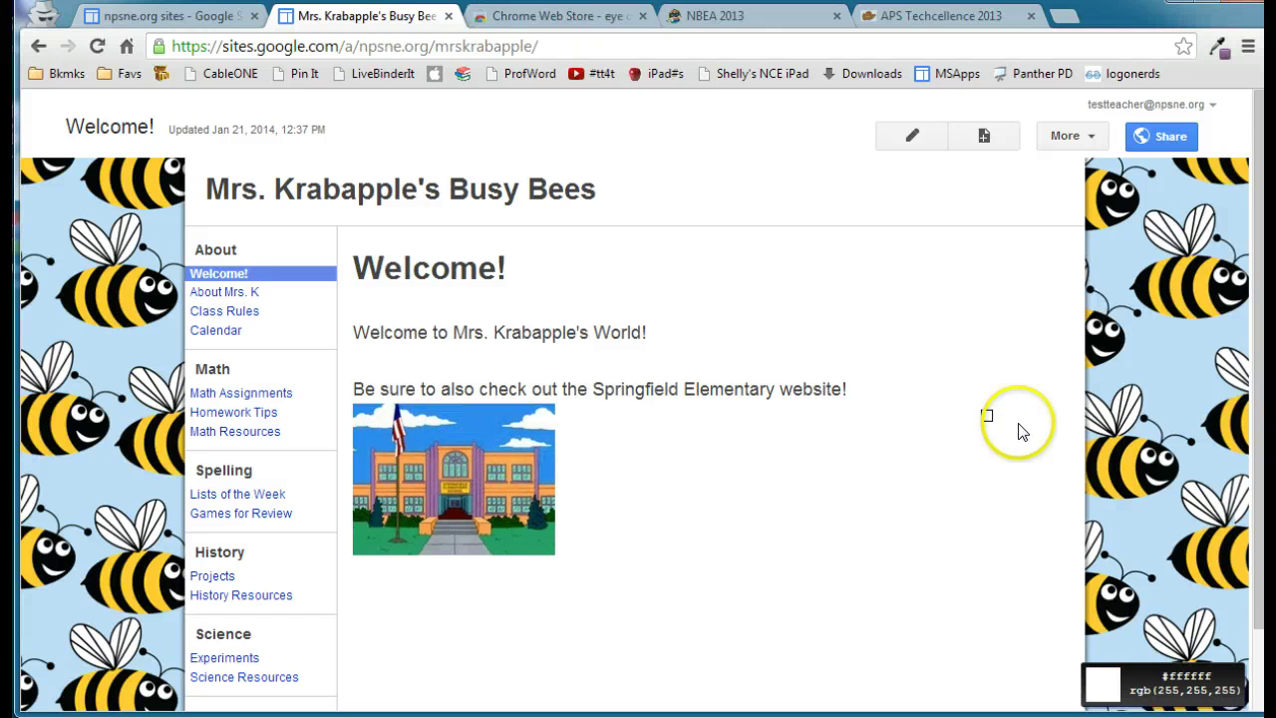
left_click(1173, 346)
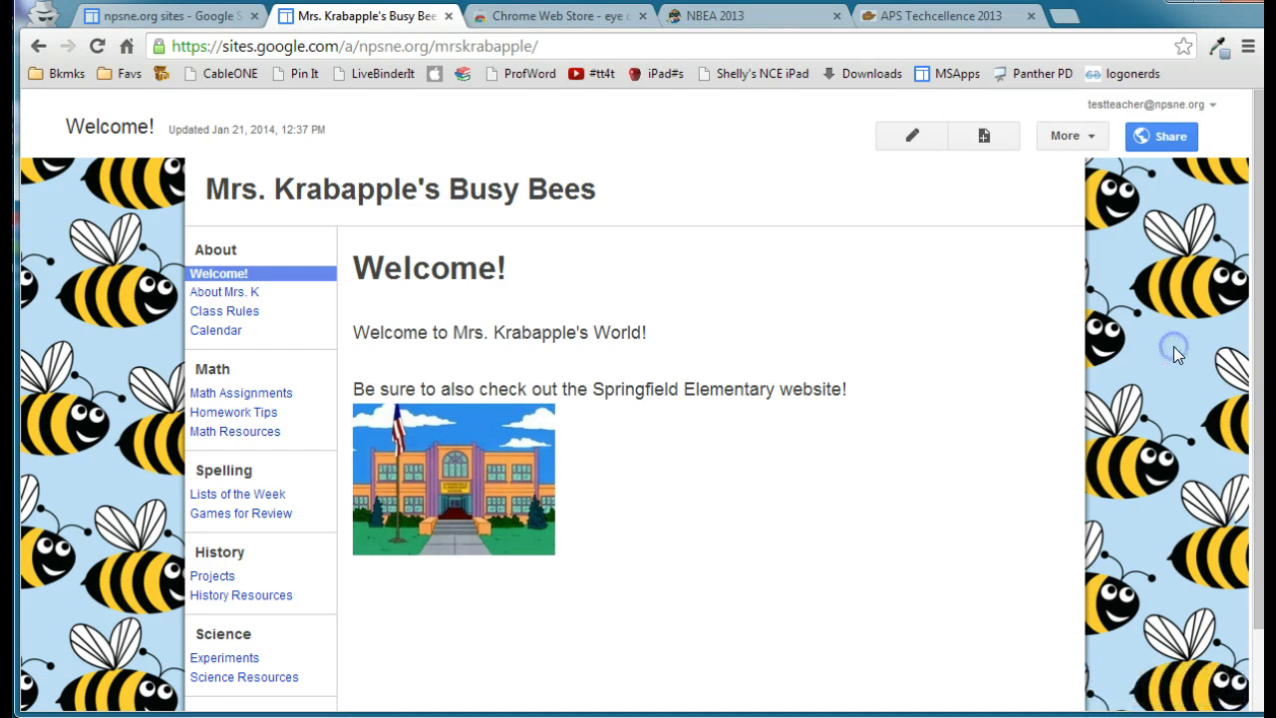
Sample the gold (#ffcc32) of a bee's stripe with Eye Dropper and show the colour history
left_click(1217, 50)
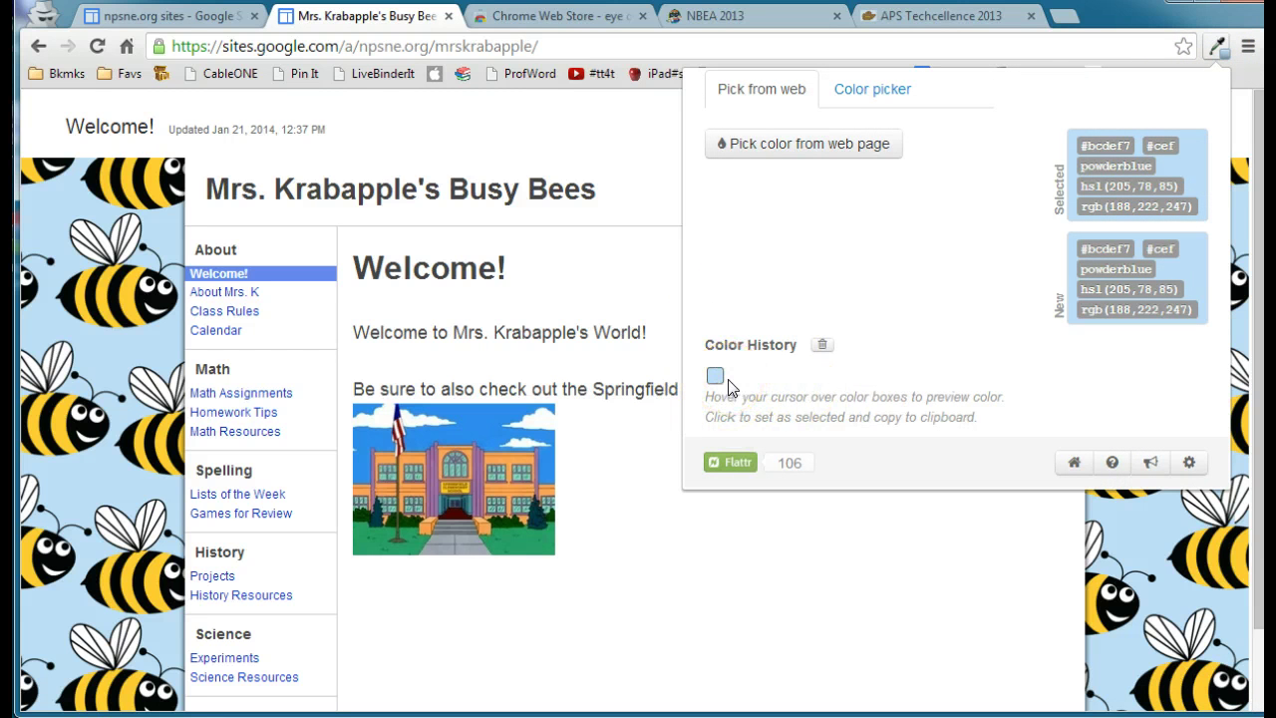
left_click(797, 144)
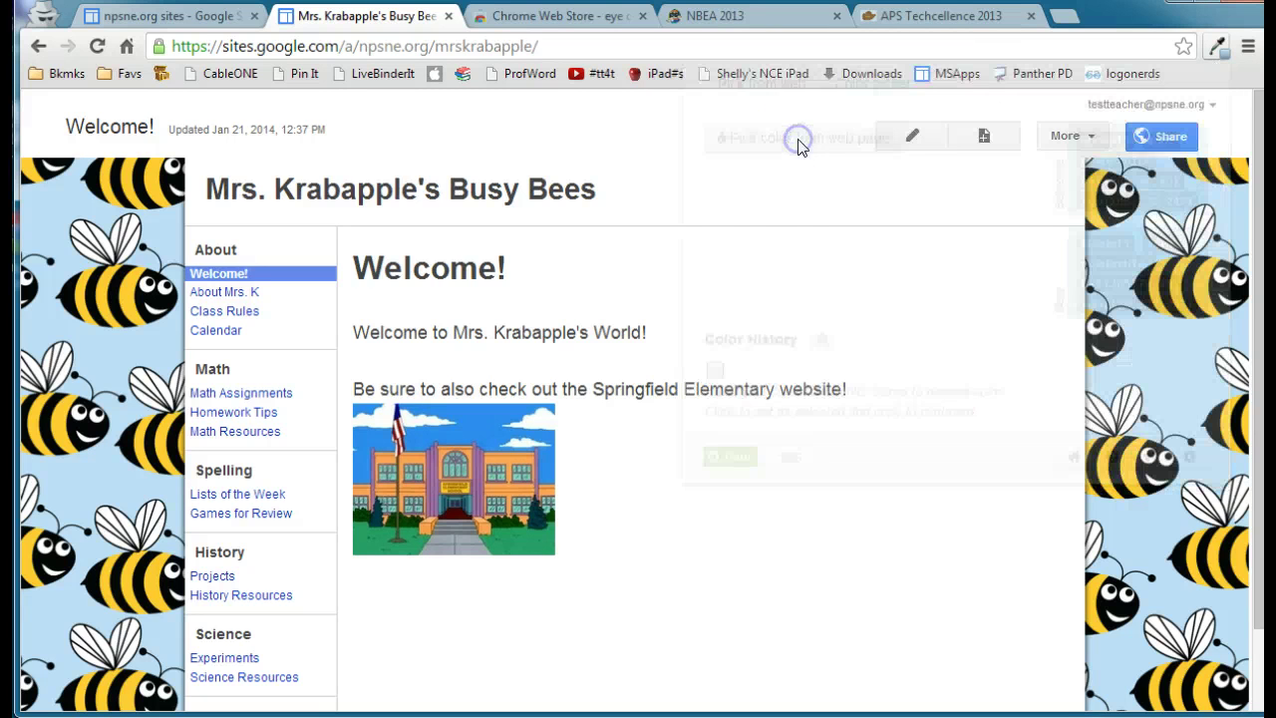
left_click(1201, 280)
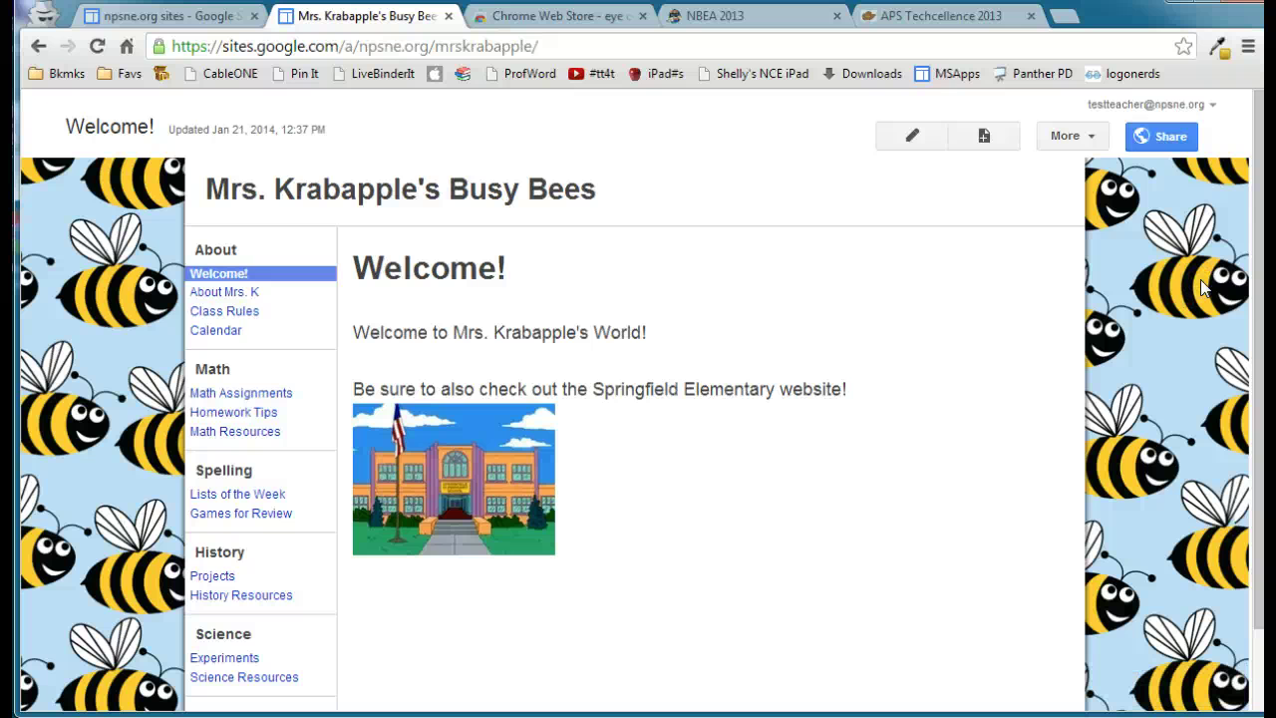
left_click(1218, 47)
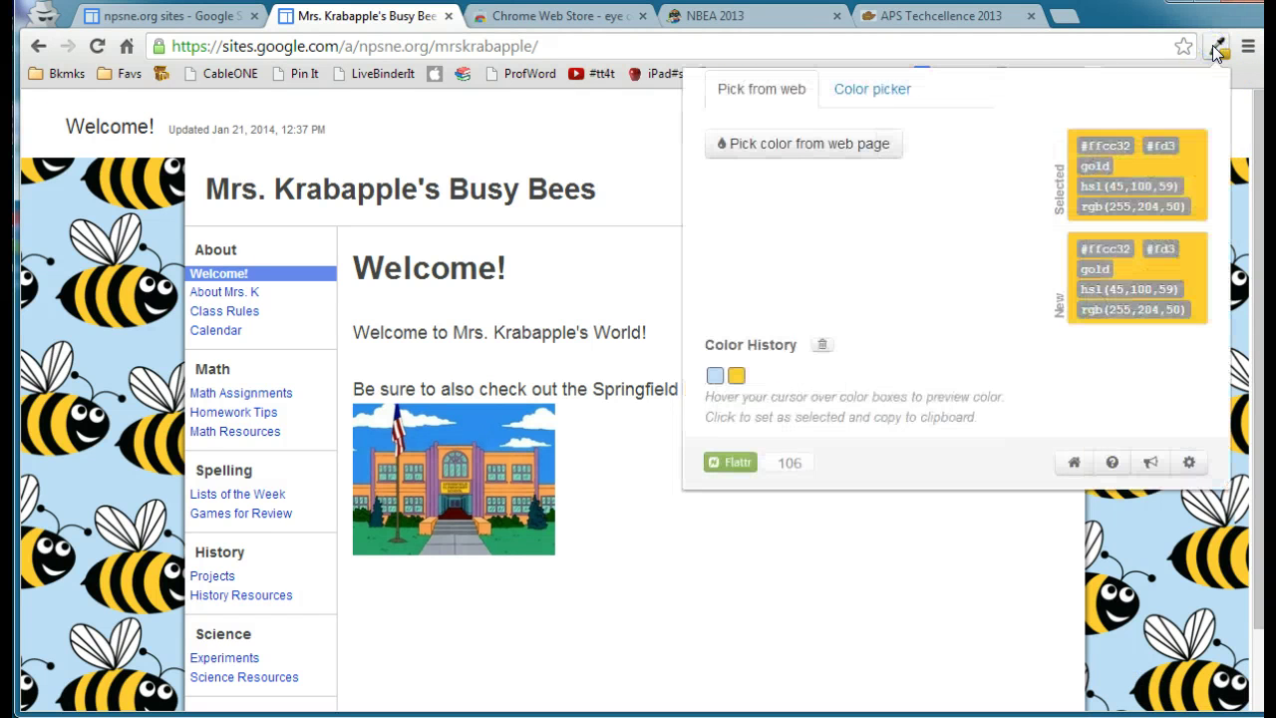
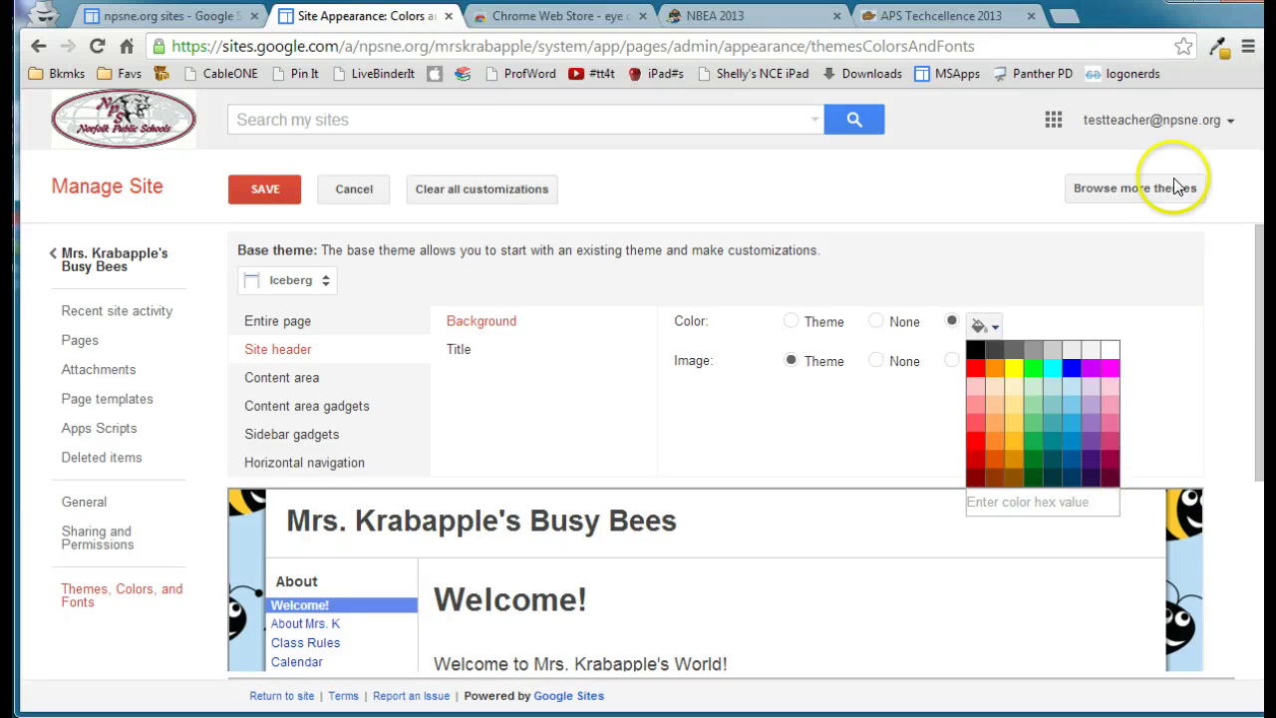
Copy the light blue from Eye Dropper's colour history and set the site header background colour to bcdef7
left_click(1218, 47)
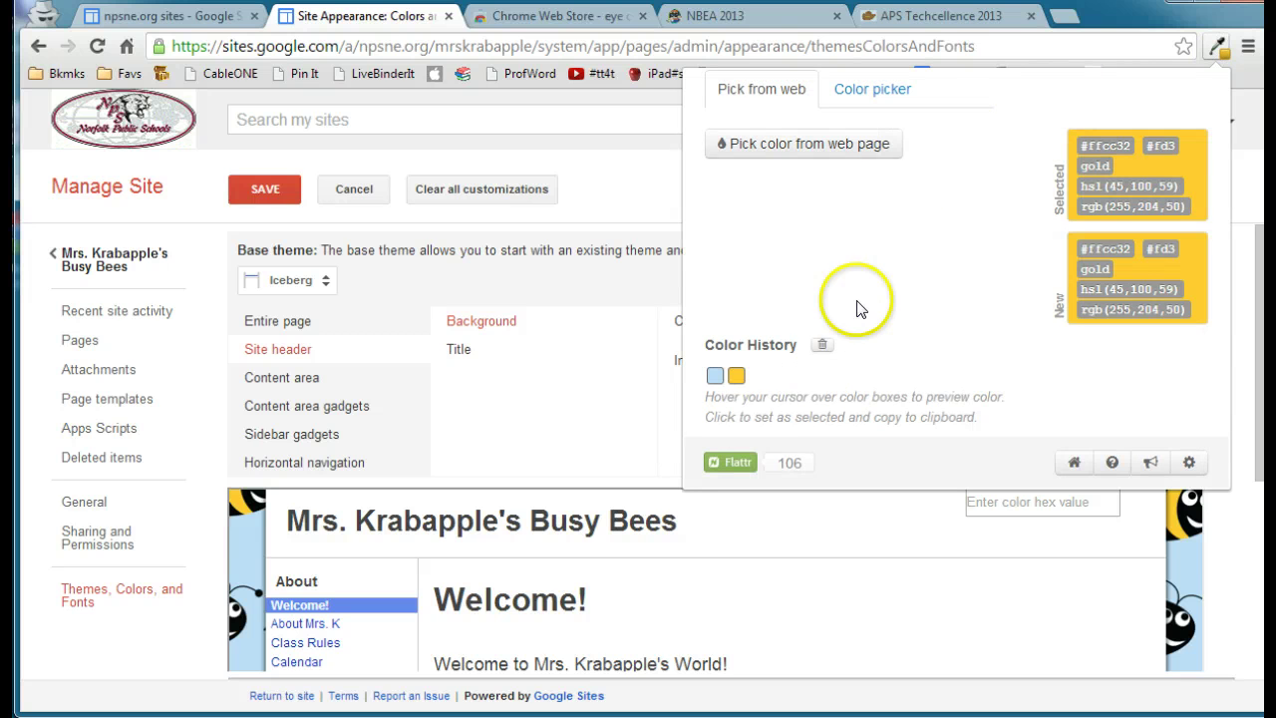
mouse_move(715, 380)
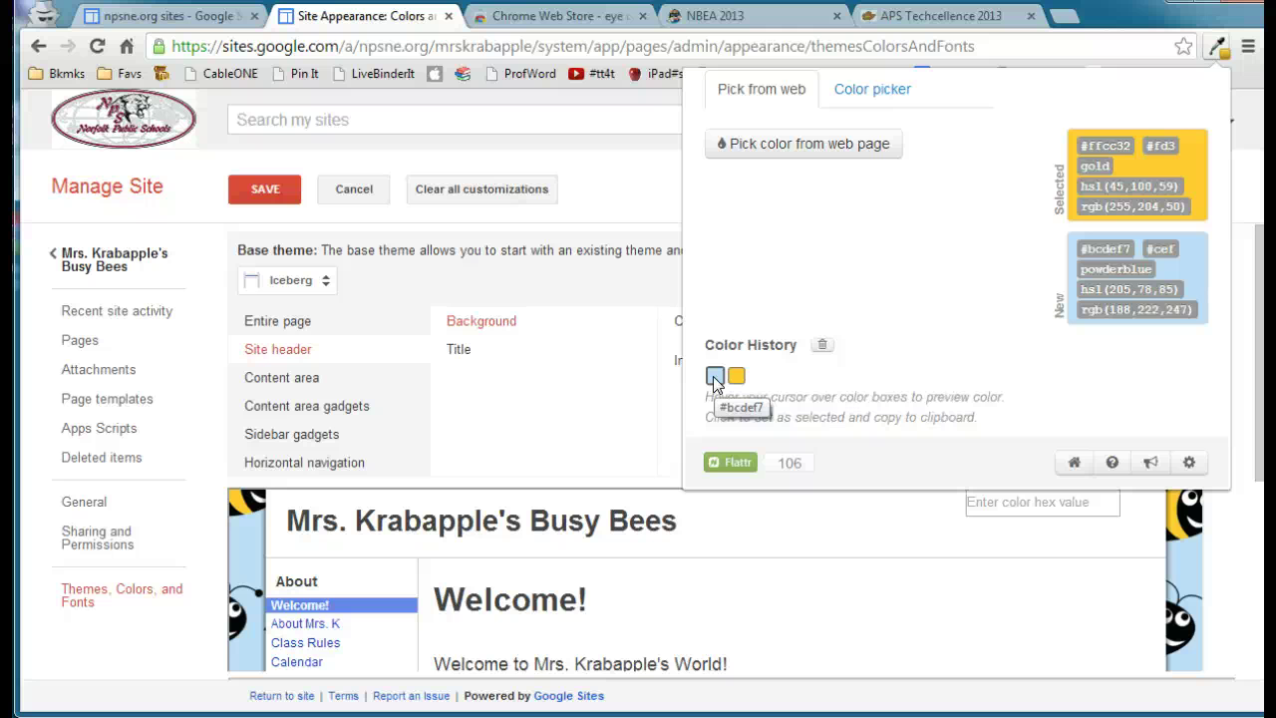
left_click(714, 378)
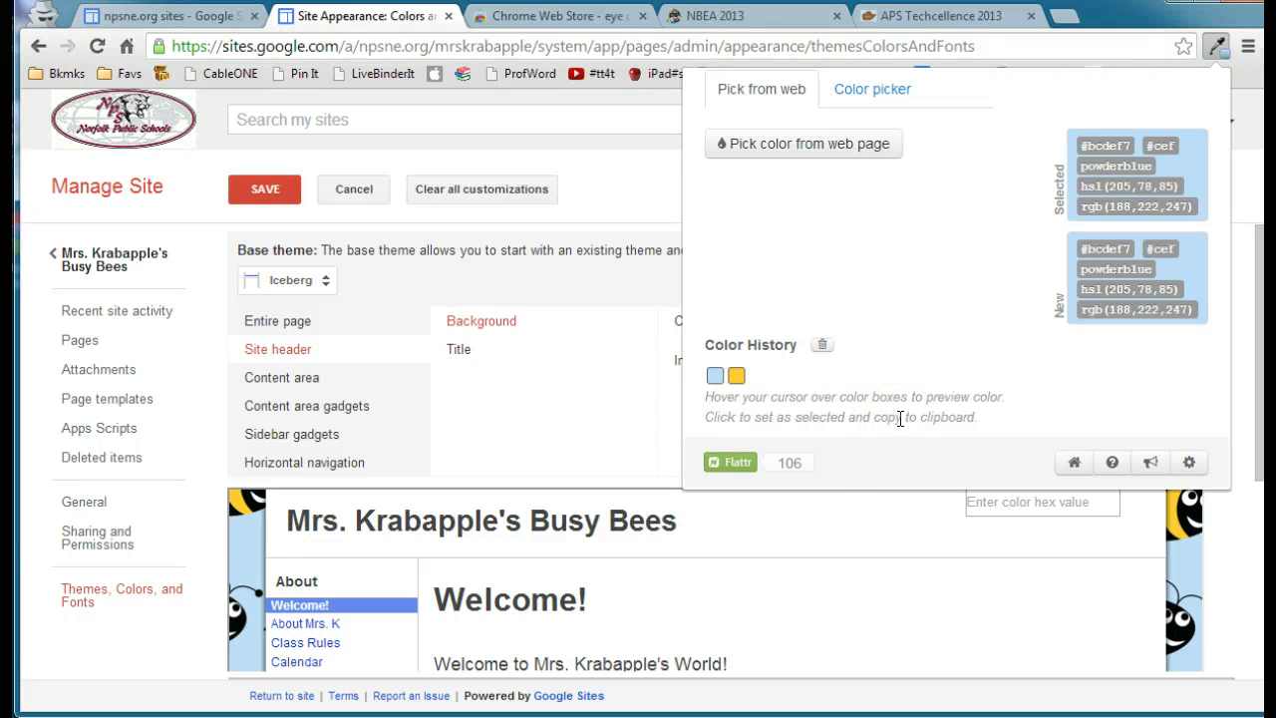
left_click(601, 438)
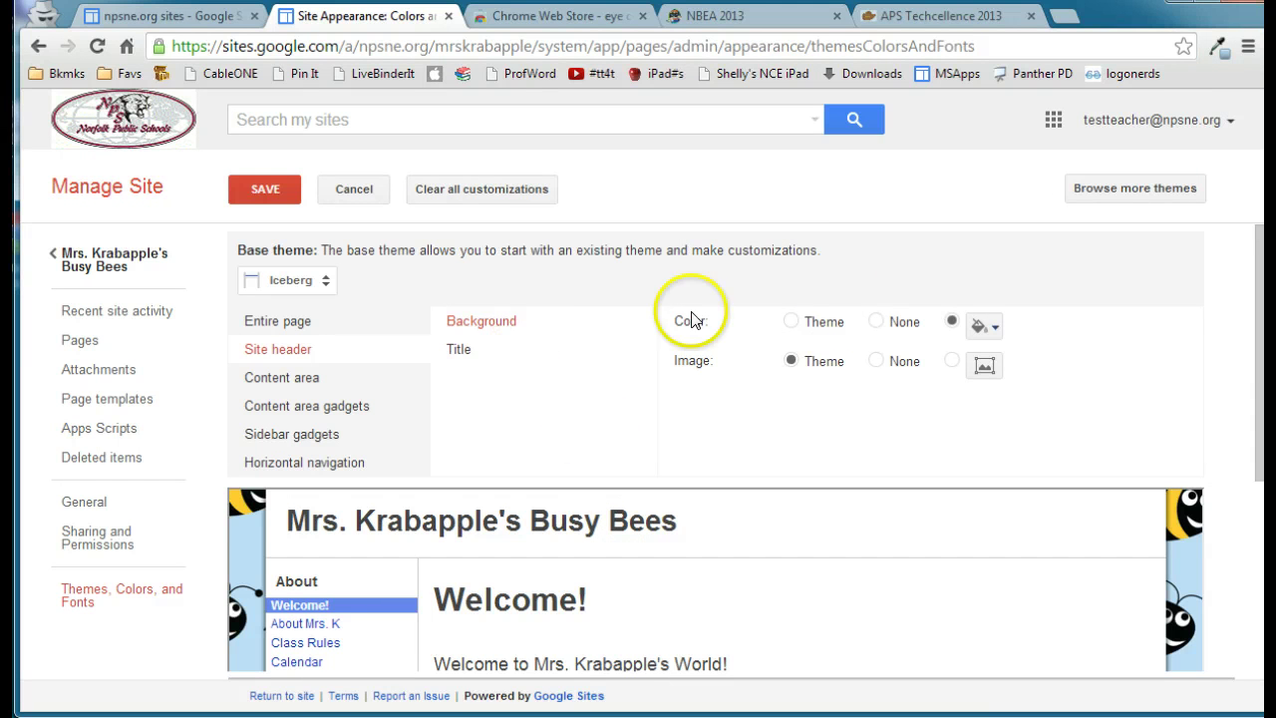
left_click(984, 326)
left_click(1019, 501)
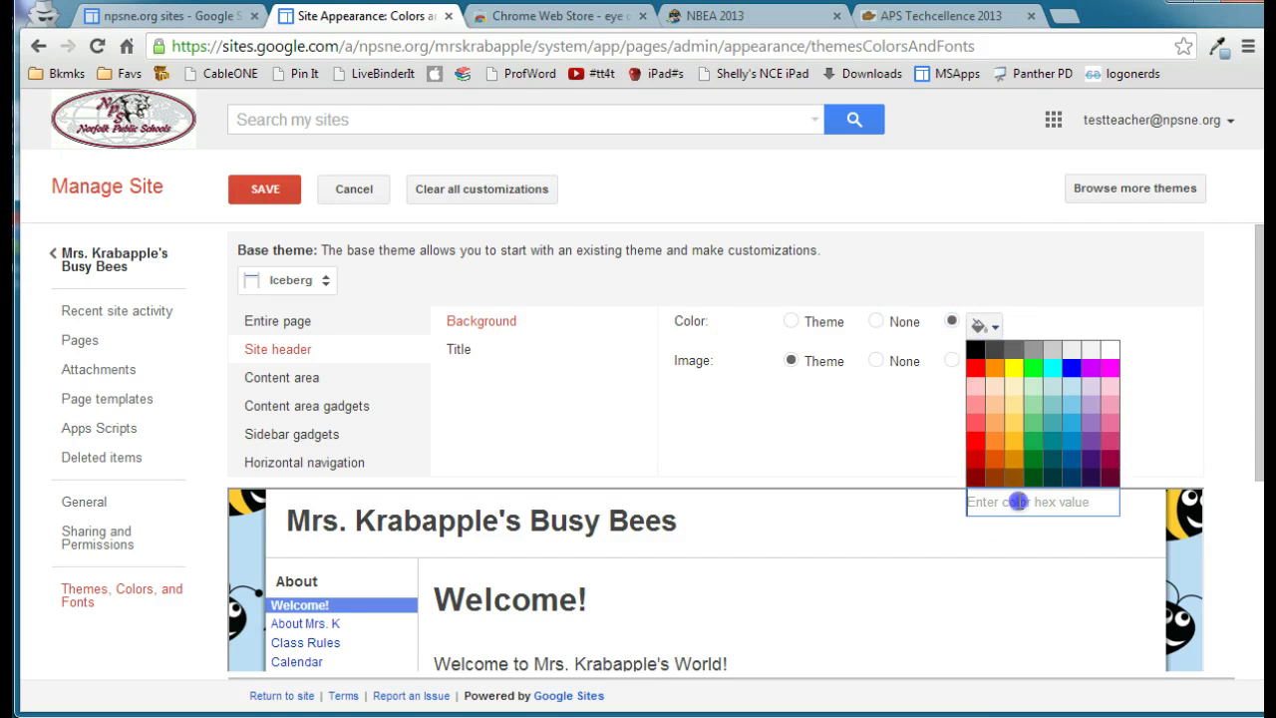
type("bcdef7")
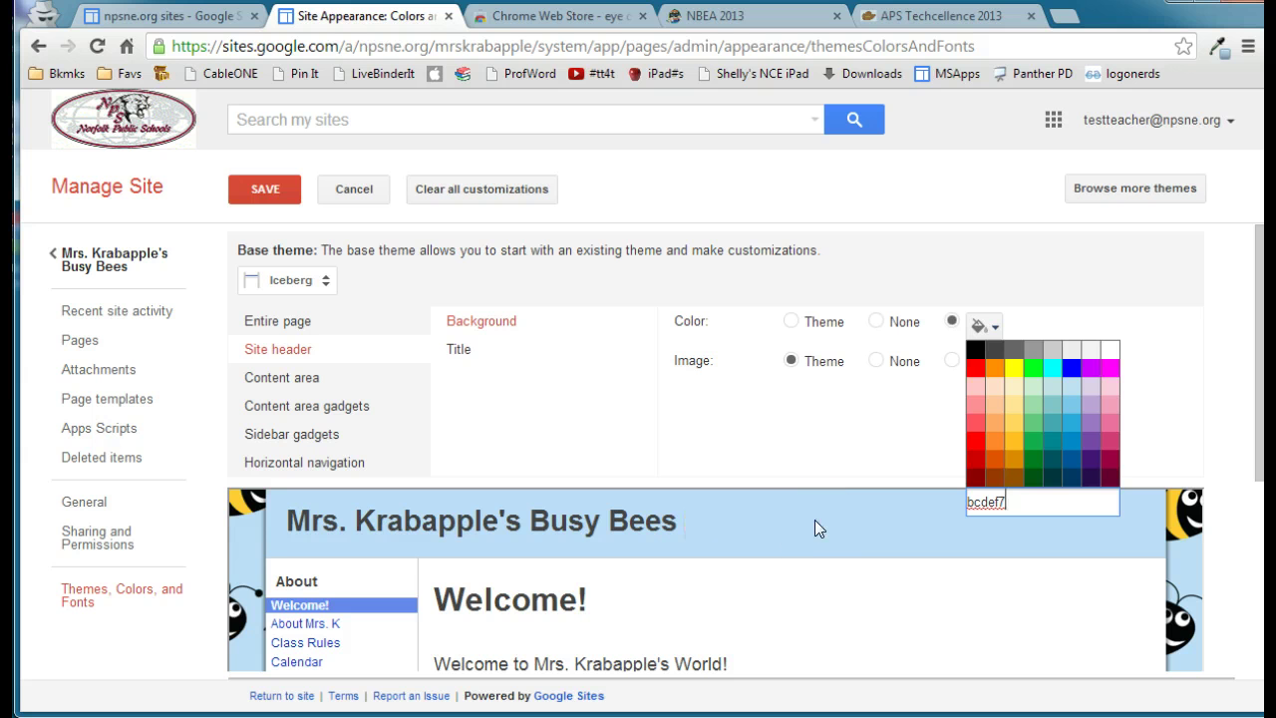
left_click(837, 443)
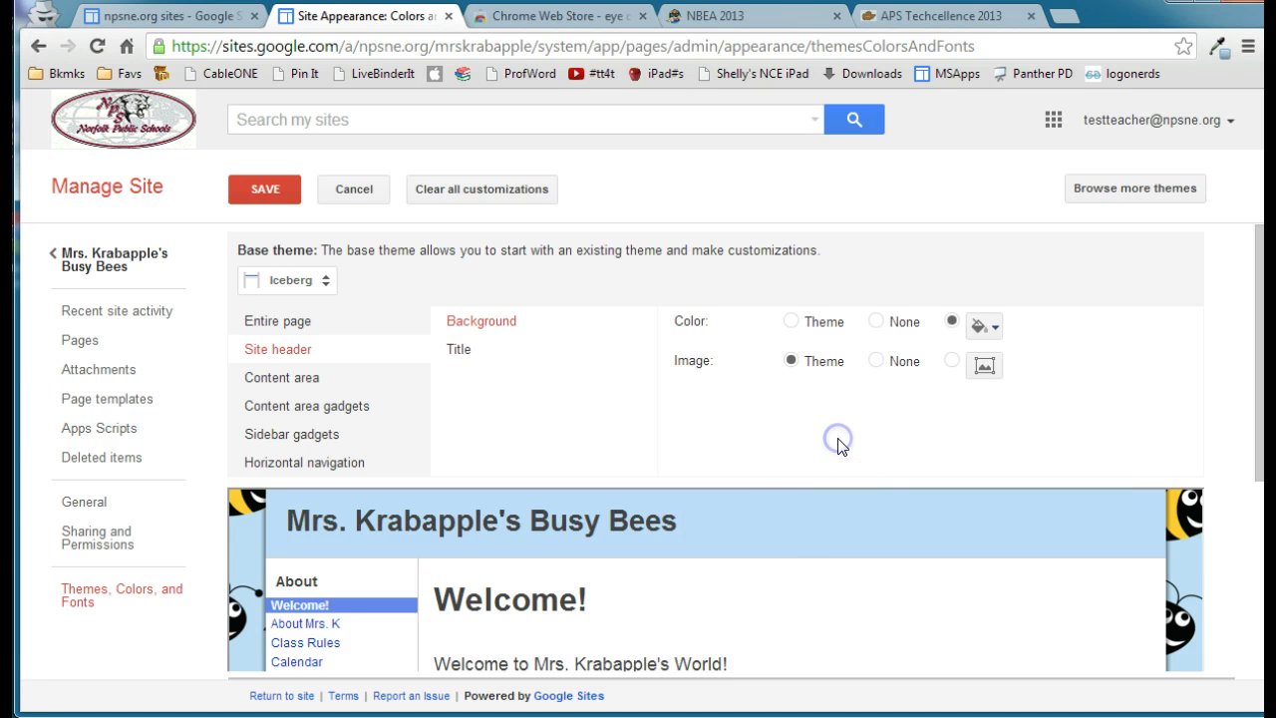
left_click(834, 452)
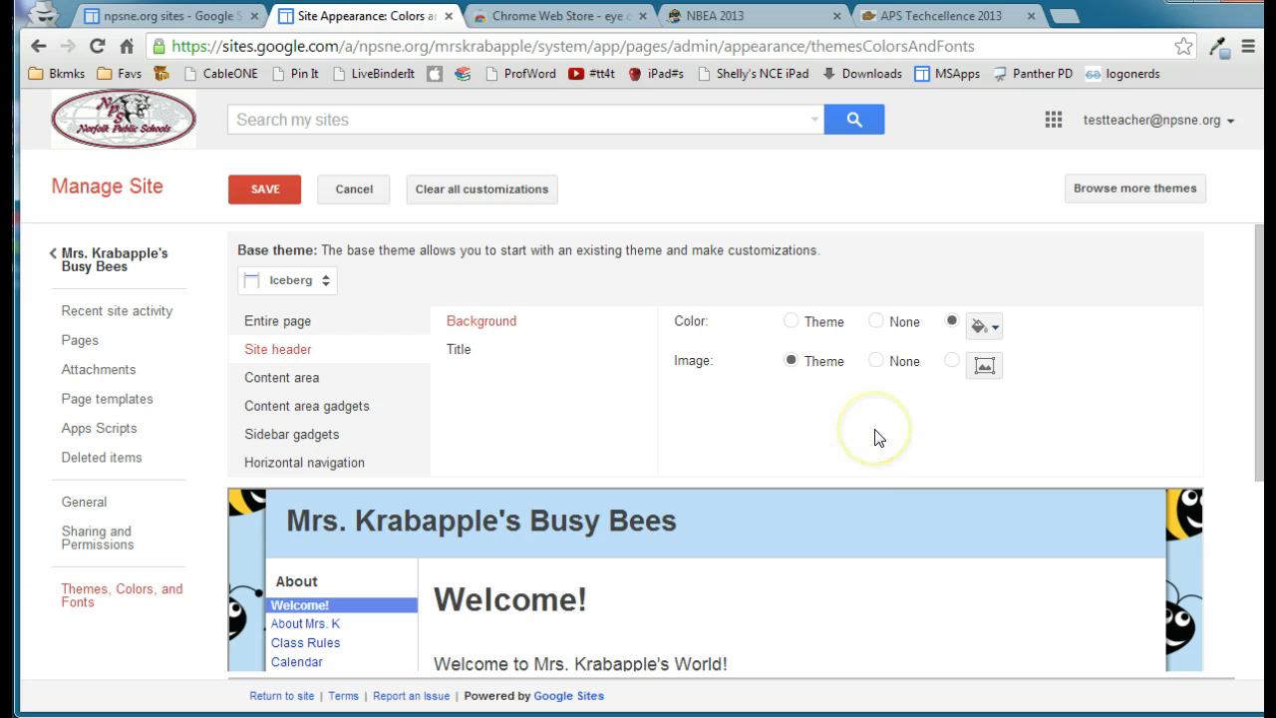
Copy the gold from Eye Dropper's colour history and set the sidebar gadgets' title background colour to ffcc32
scroll(826, 473, "down", 2)
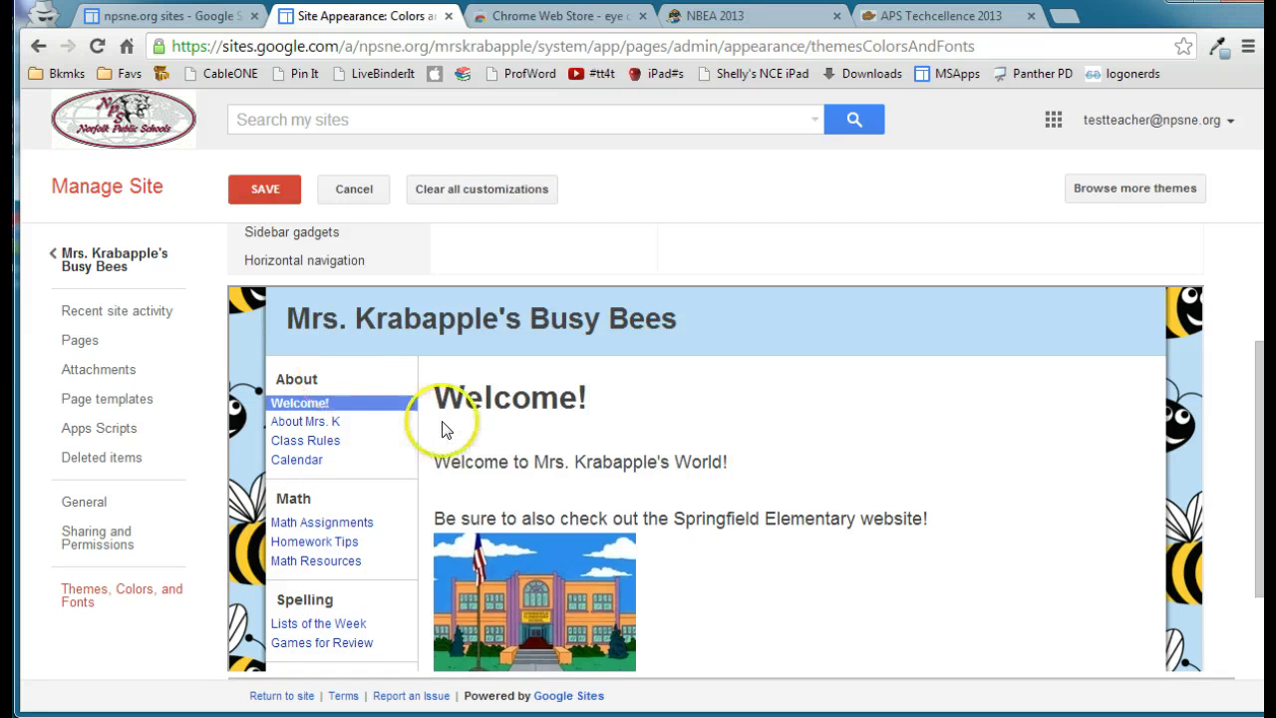
scroll(803, 473, "up", 2)
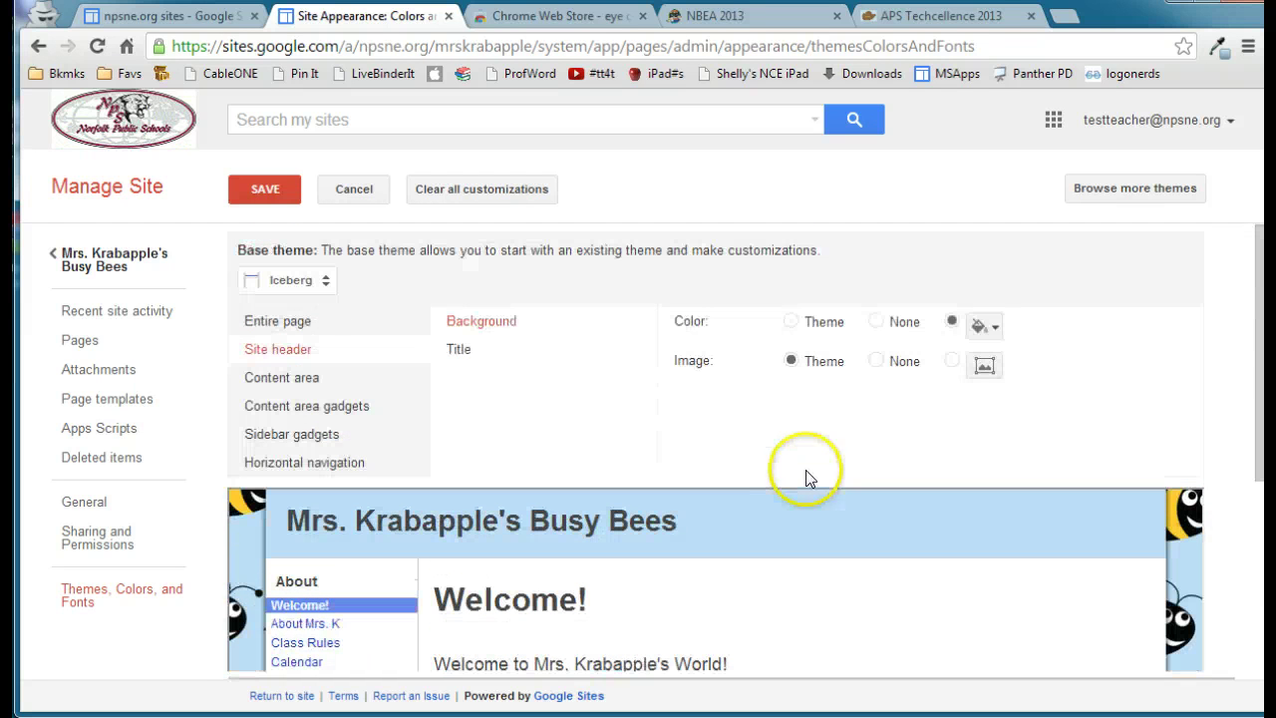
left_click(313, 434)
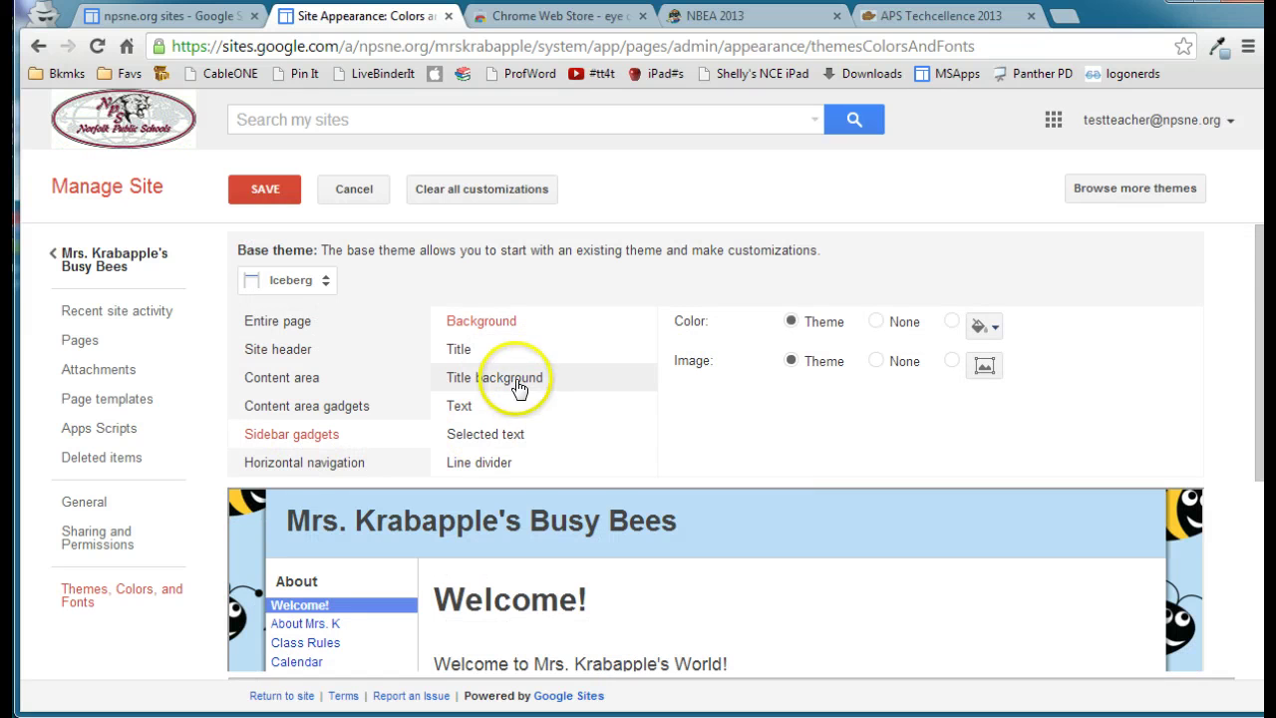
left_click(513, 378)
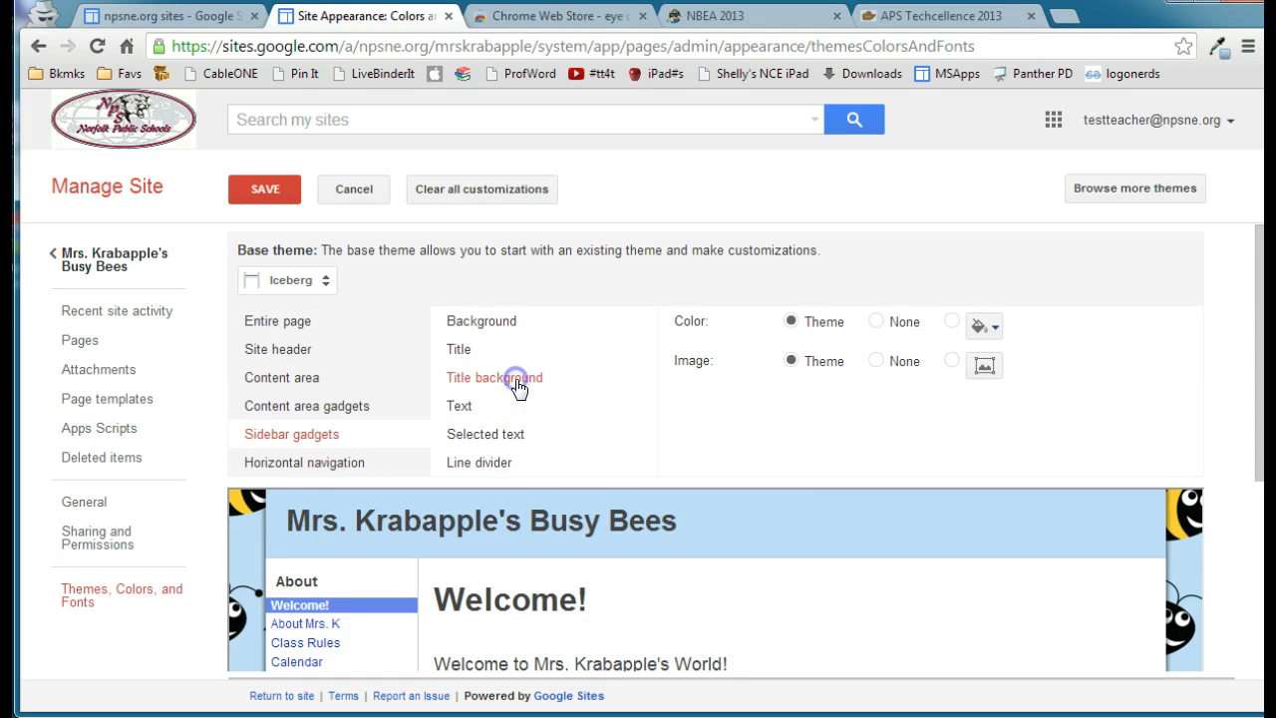
left_click(1217, 47)
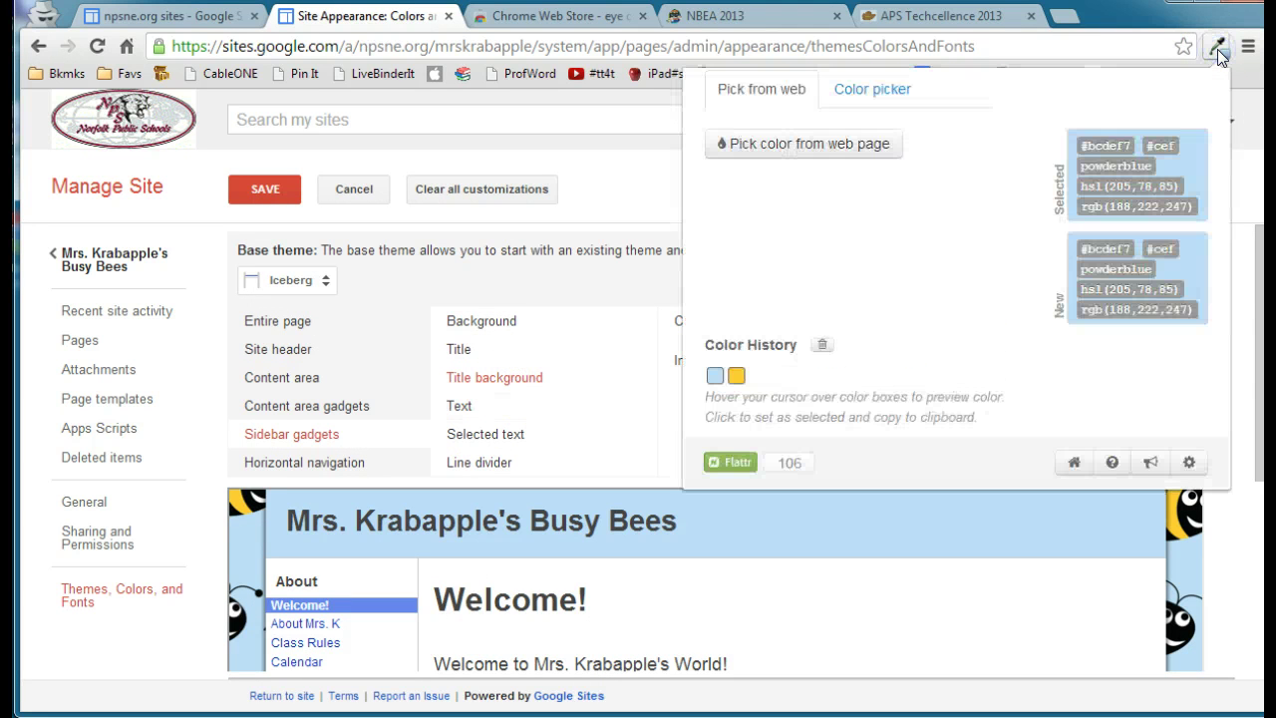
left_click(736, 377)
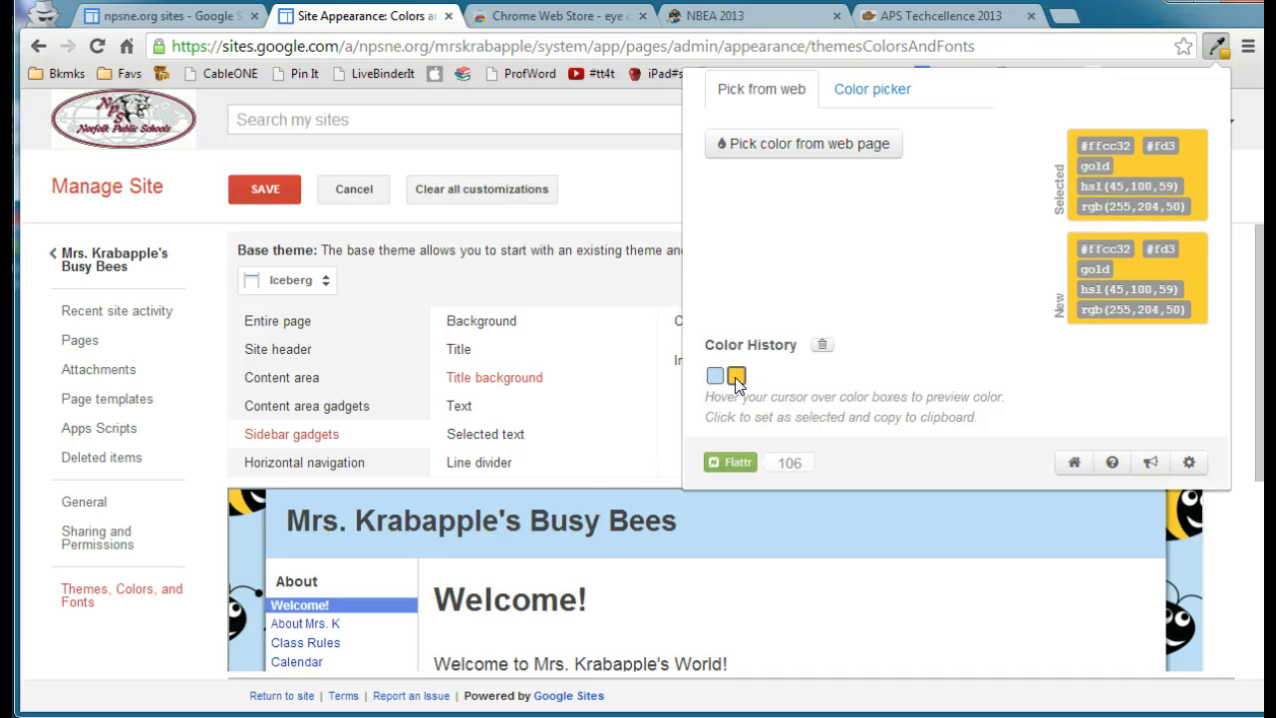
left_click(653, 498)
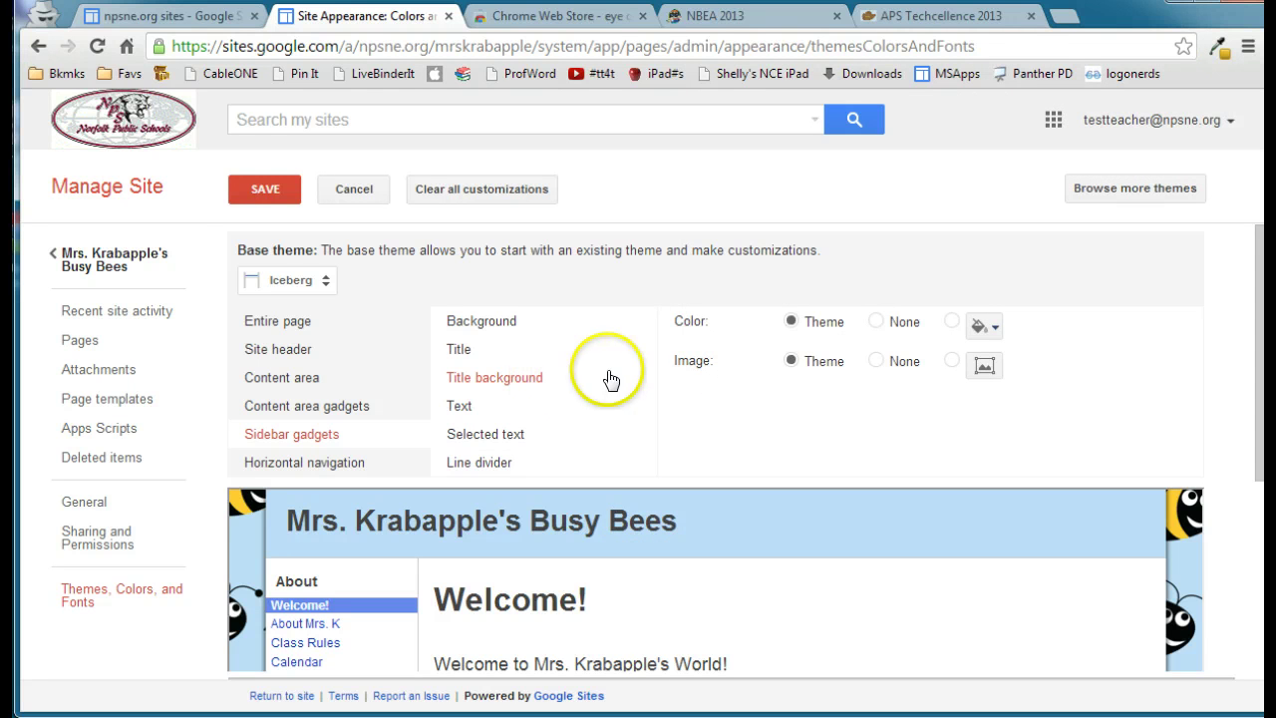
left_click(953, 322)
left_click(983, 325)
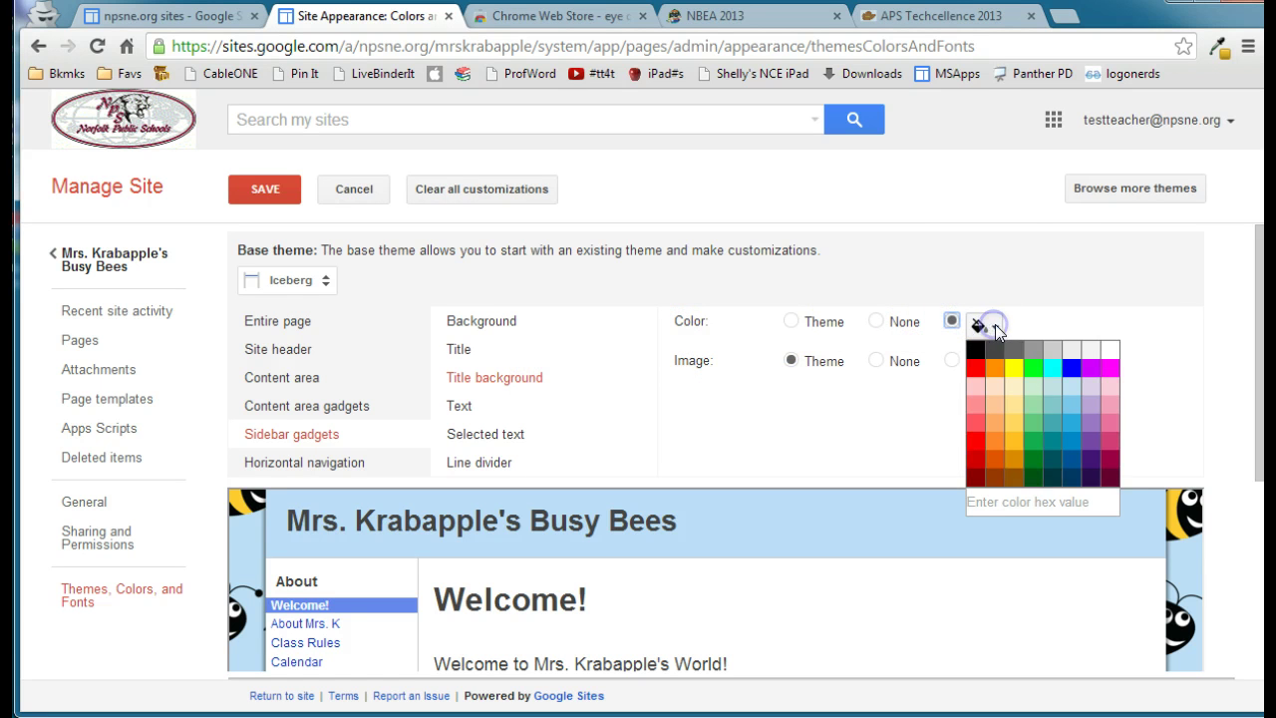
left_click(1039, 502)
type("ffcc32")
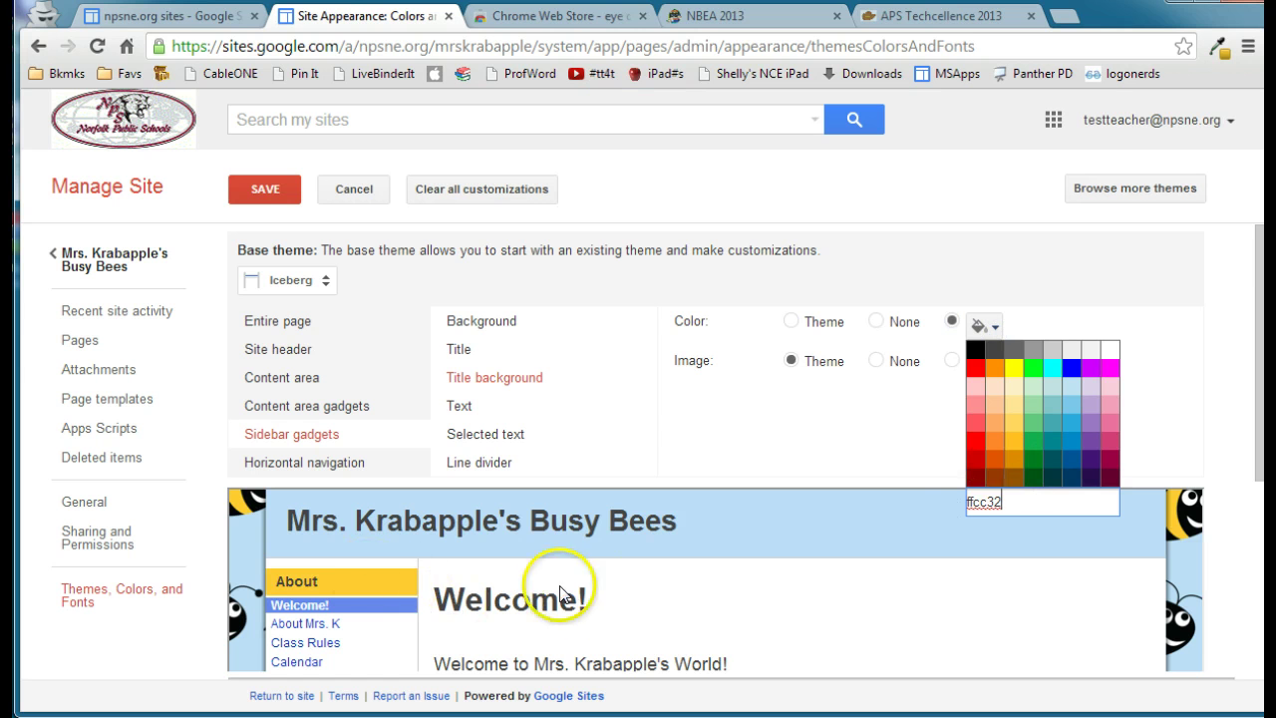
Copy the light blue from Eye Dropper's colour history and set the sidebar gadgets' selected text background colour to bcdef7
left_click_drag(1261, 337, 1261, 525)
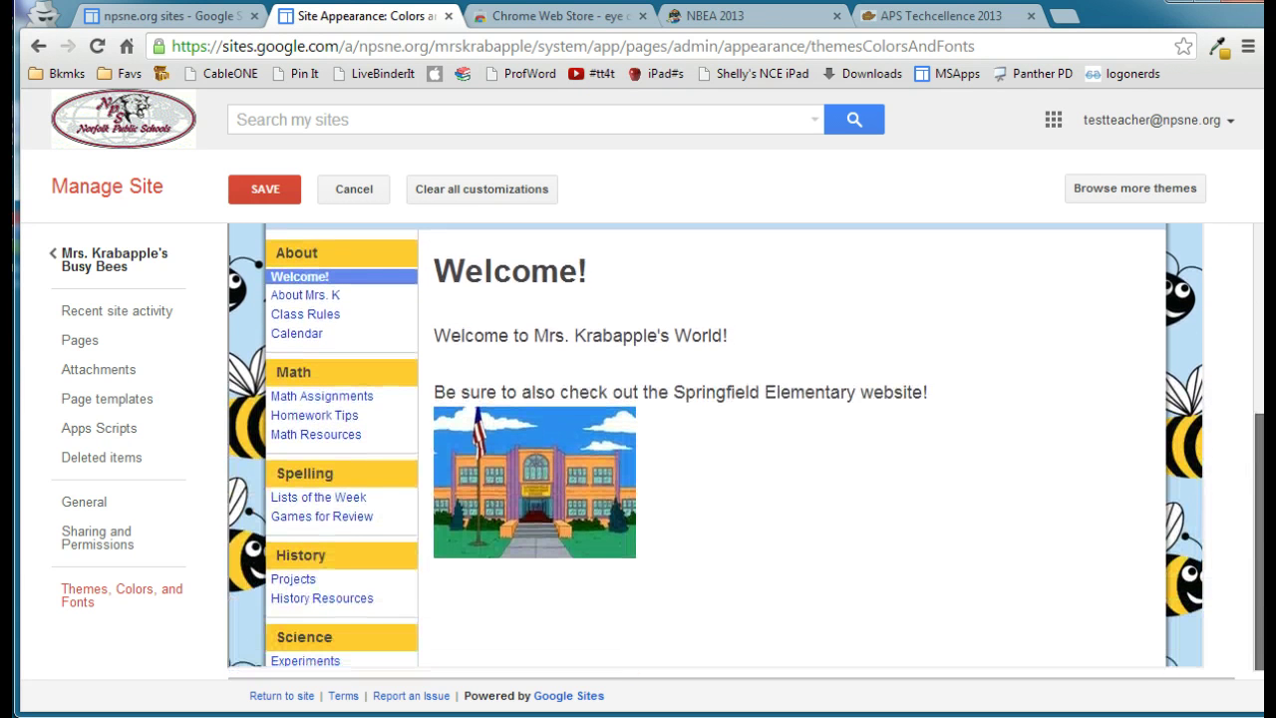
scroll(716, 448, "up", 3)
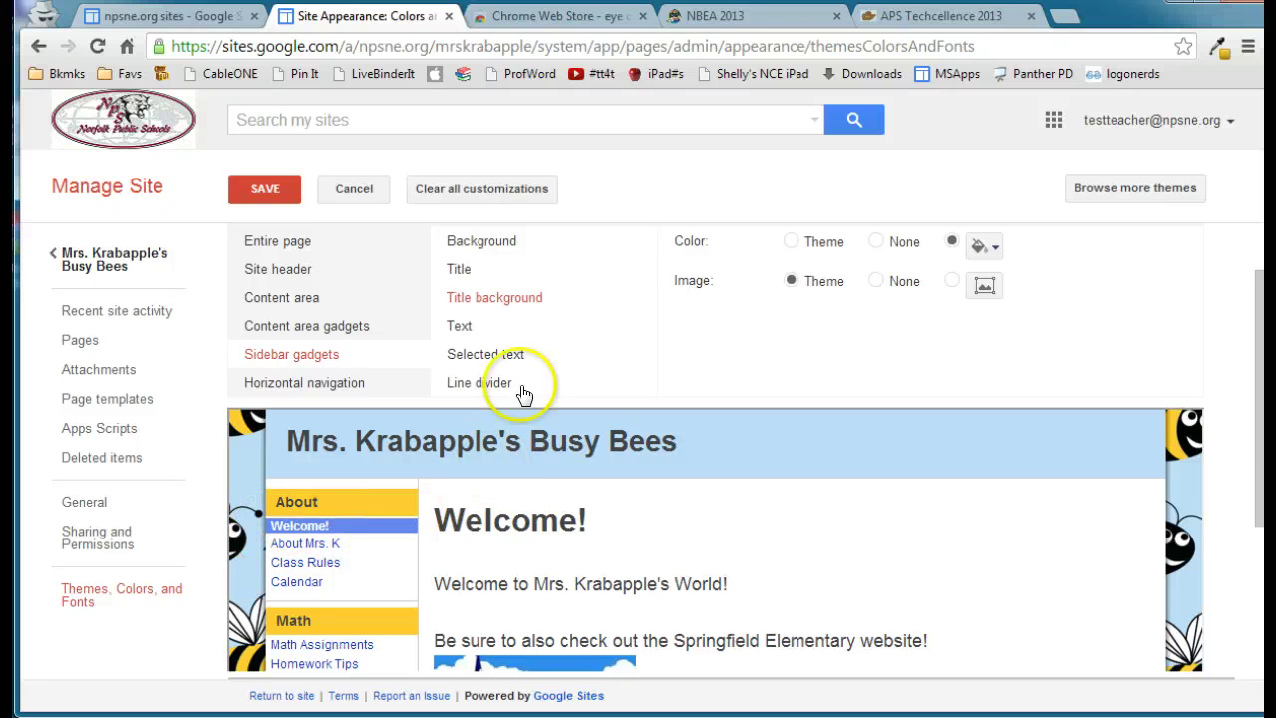
left_click(499, 361)
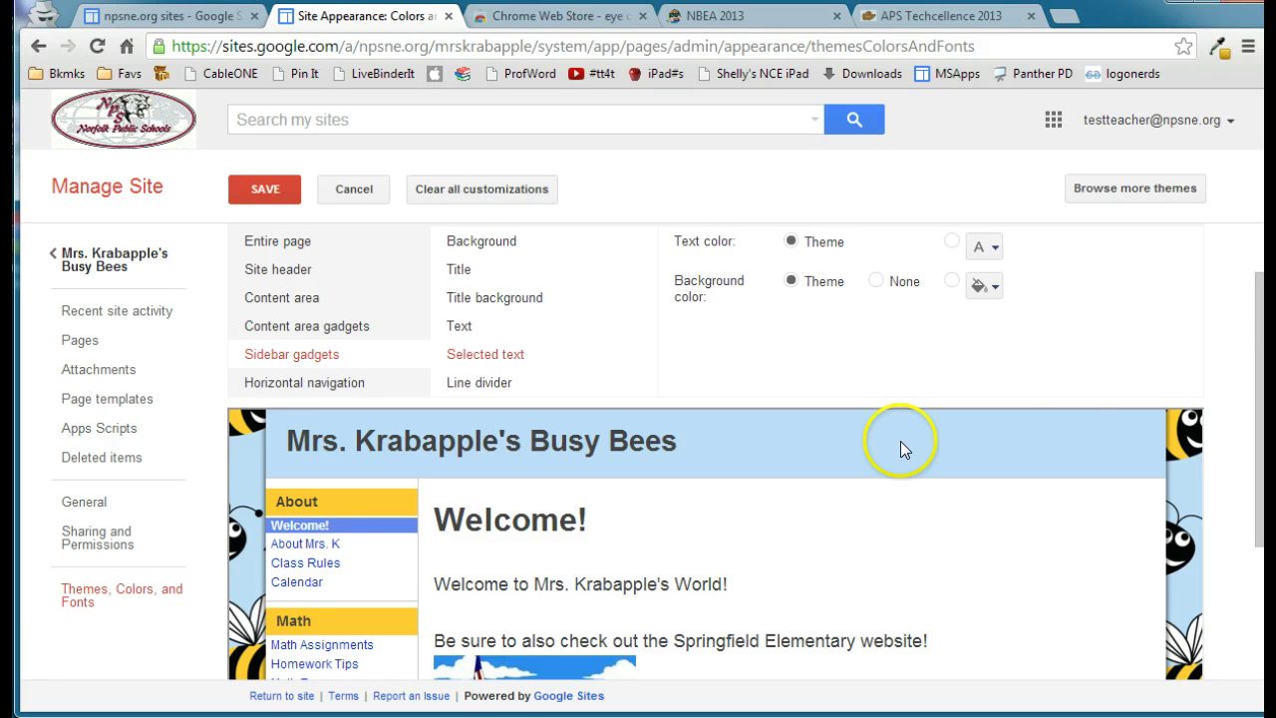
left_click(1216, 47)
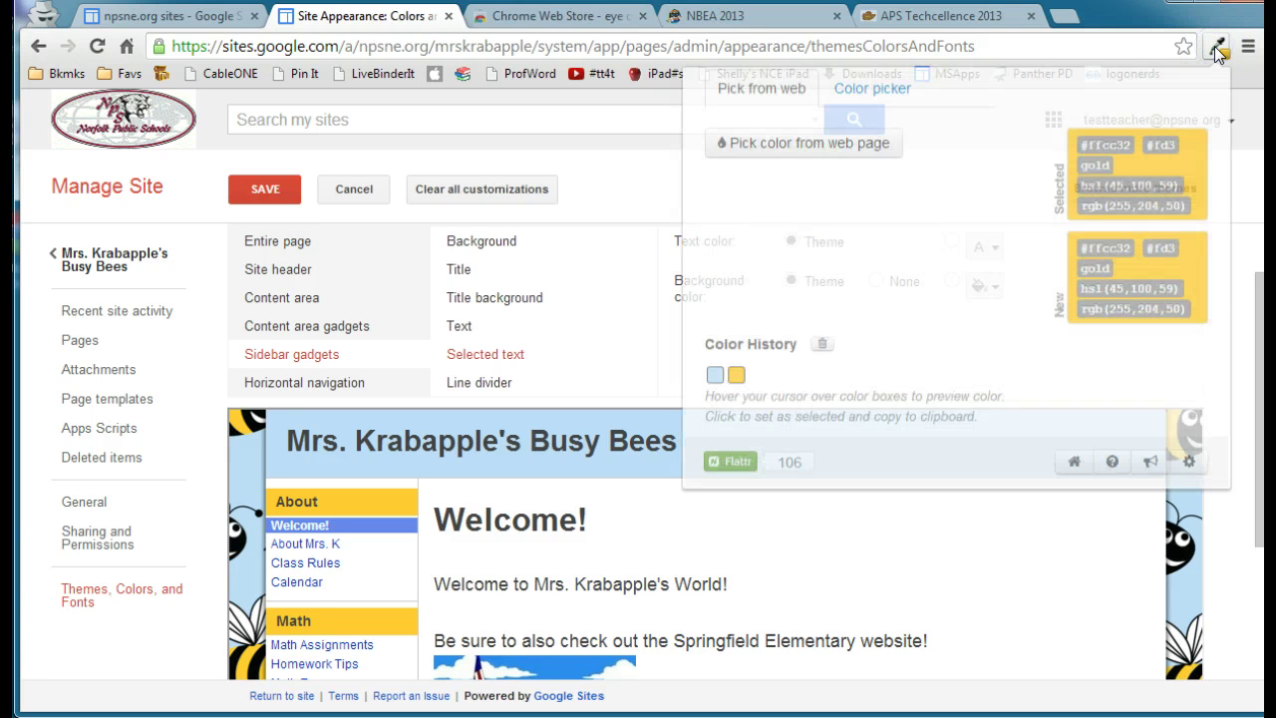
left_click(715, 377)
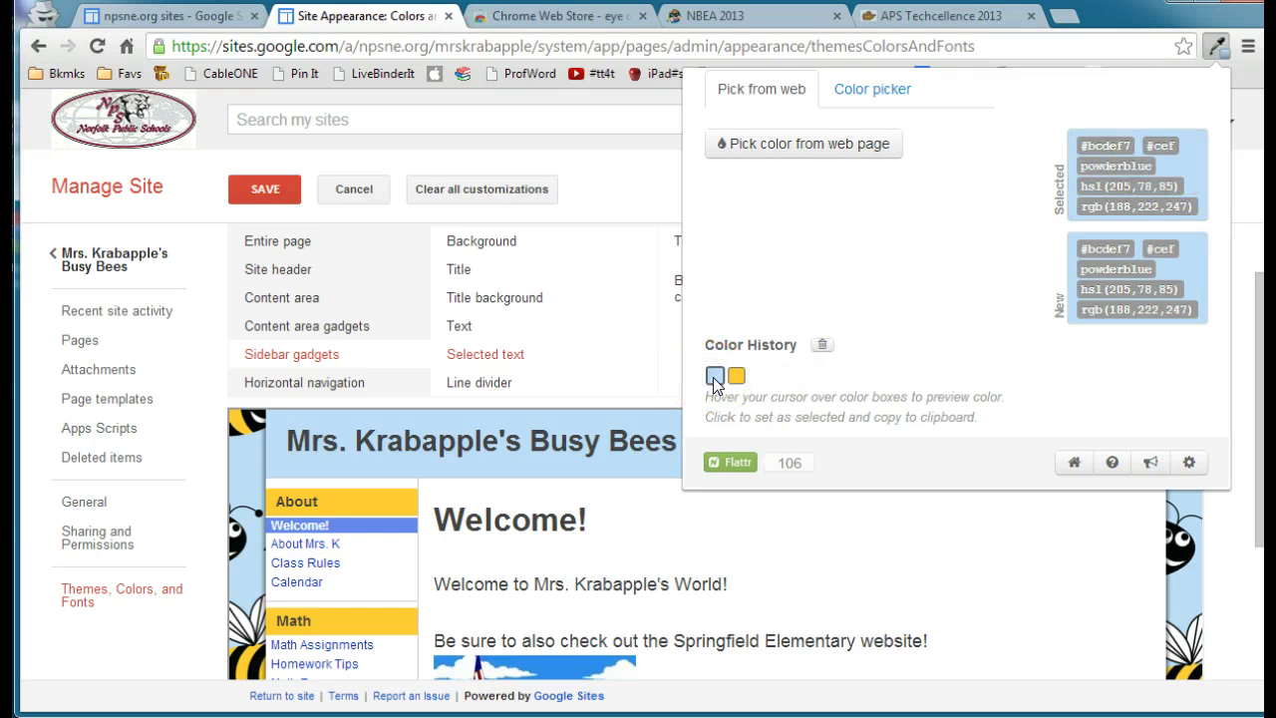
left_click(768, 598)
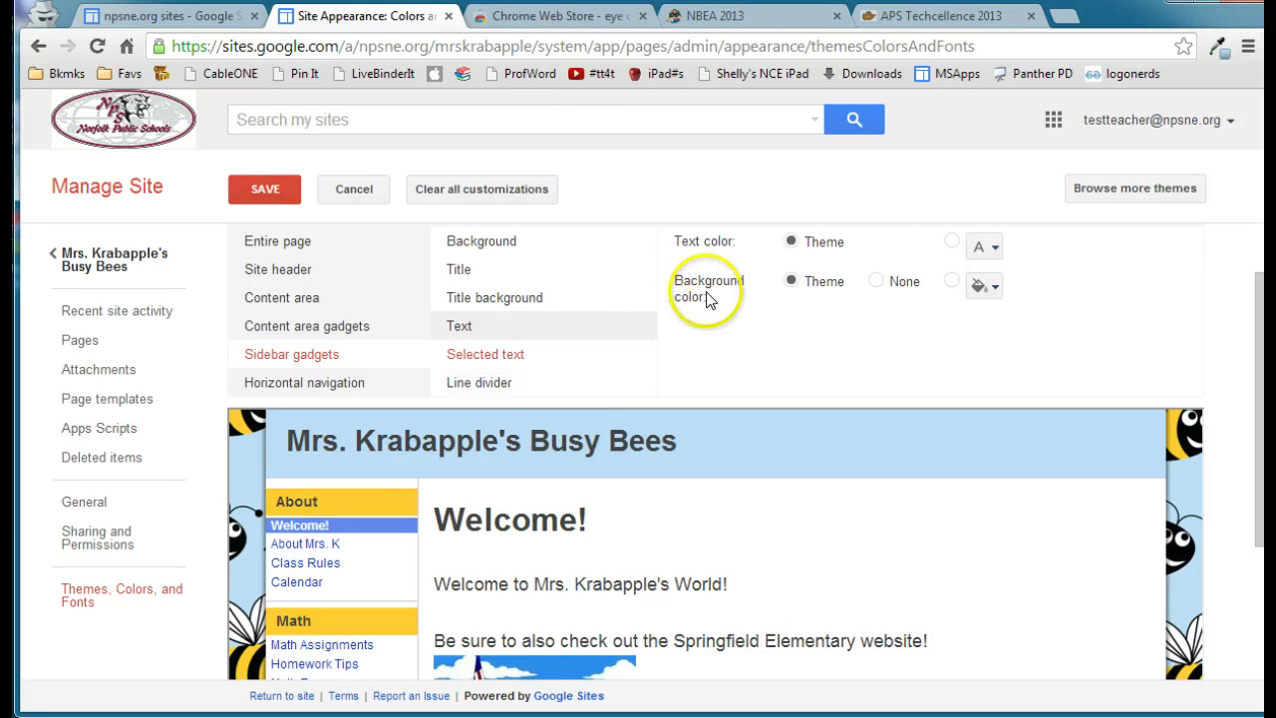
left_click(954, 282)
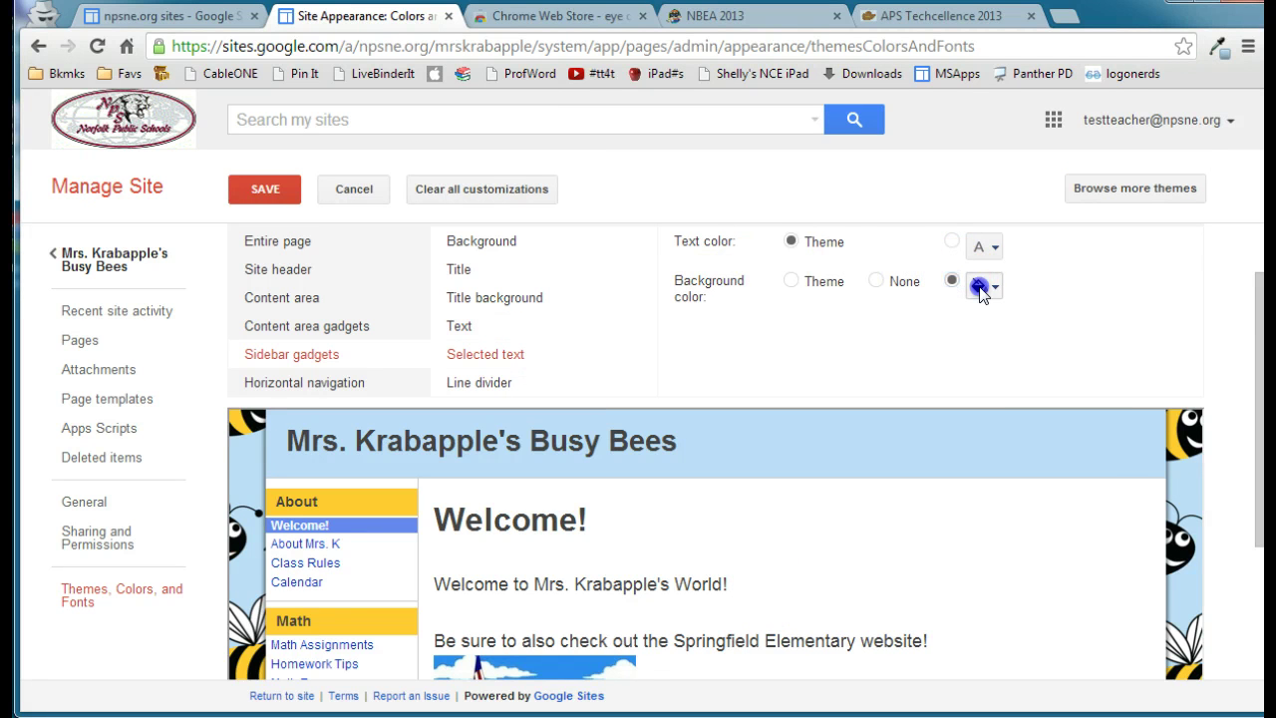
left_click(981, 287)
left_click(1019, 464)
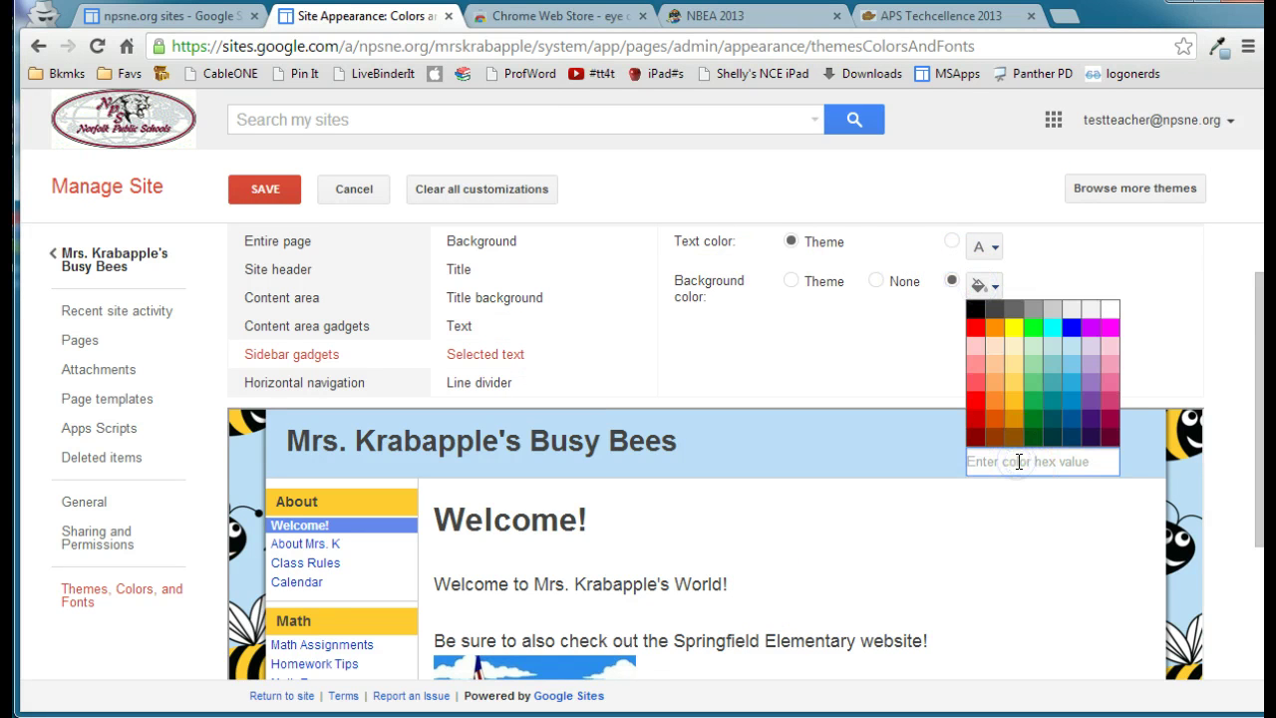
type("bcdef7")
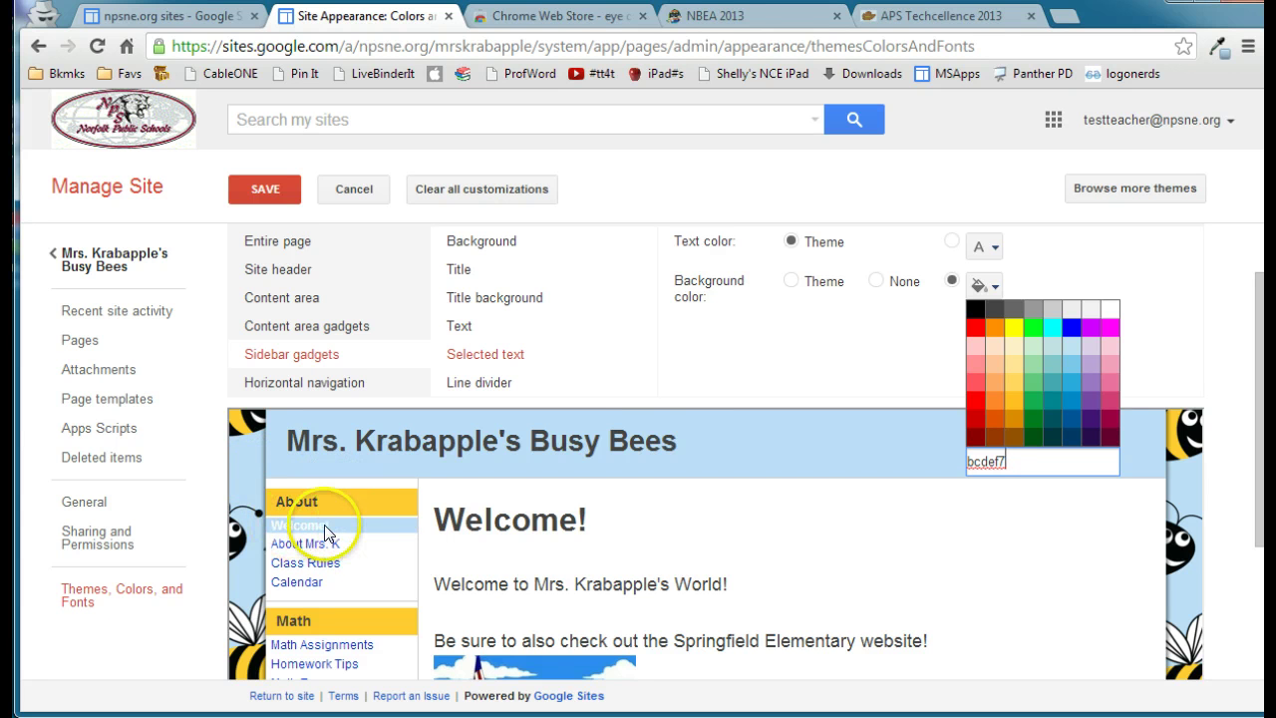
Set the text colour of the sidebar gadgets' selected text to the bright blue palette swatch
left_click(952, 243)
left_click(984, 248)
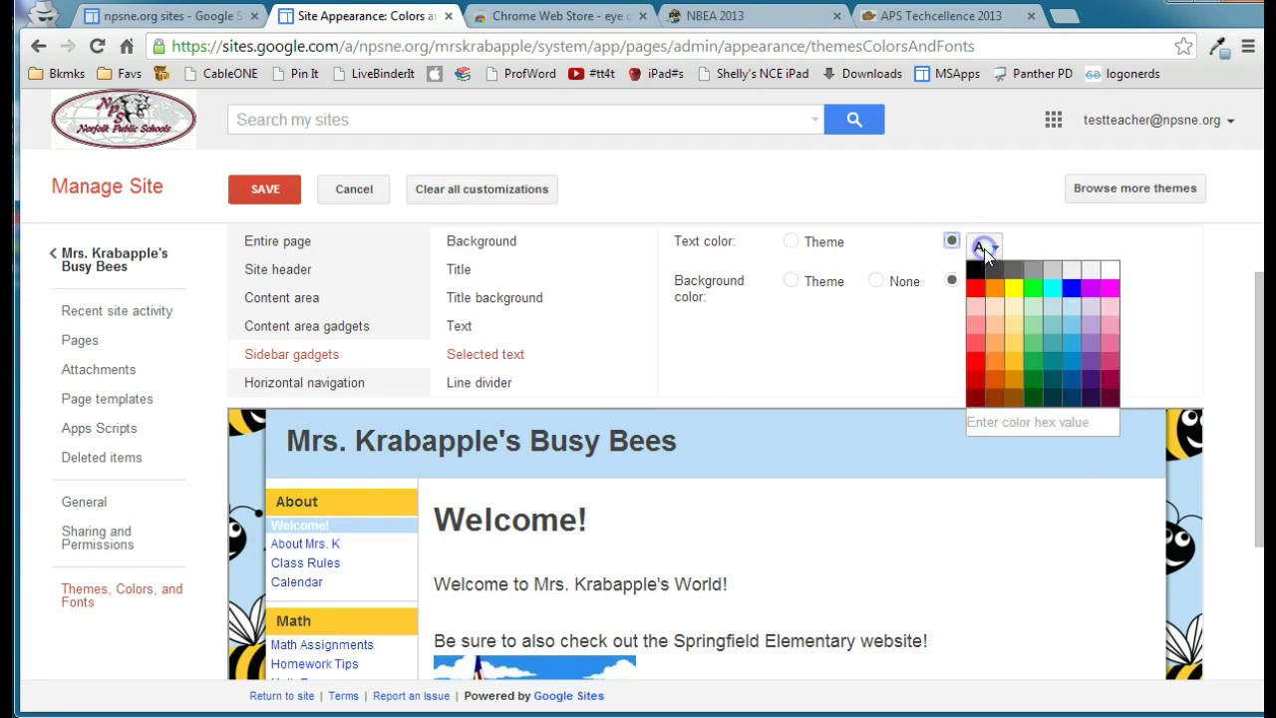
left_click(1068, 292)
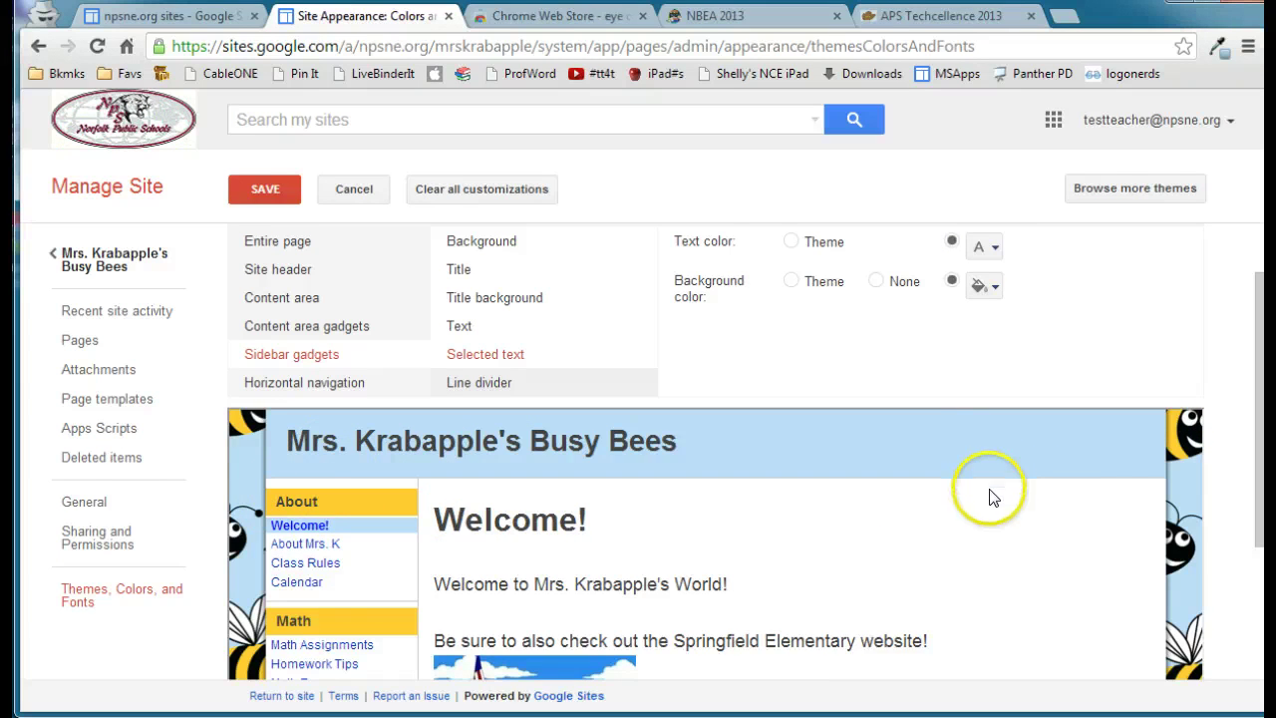
Save the theme customizations and open the Busy Bees site's Welcome page to review the new colours
left_click(270, 189)
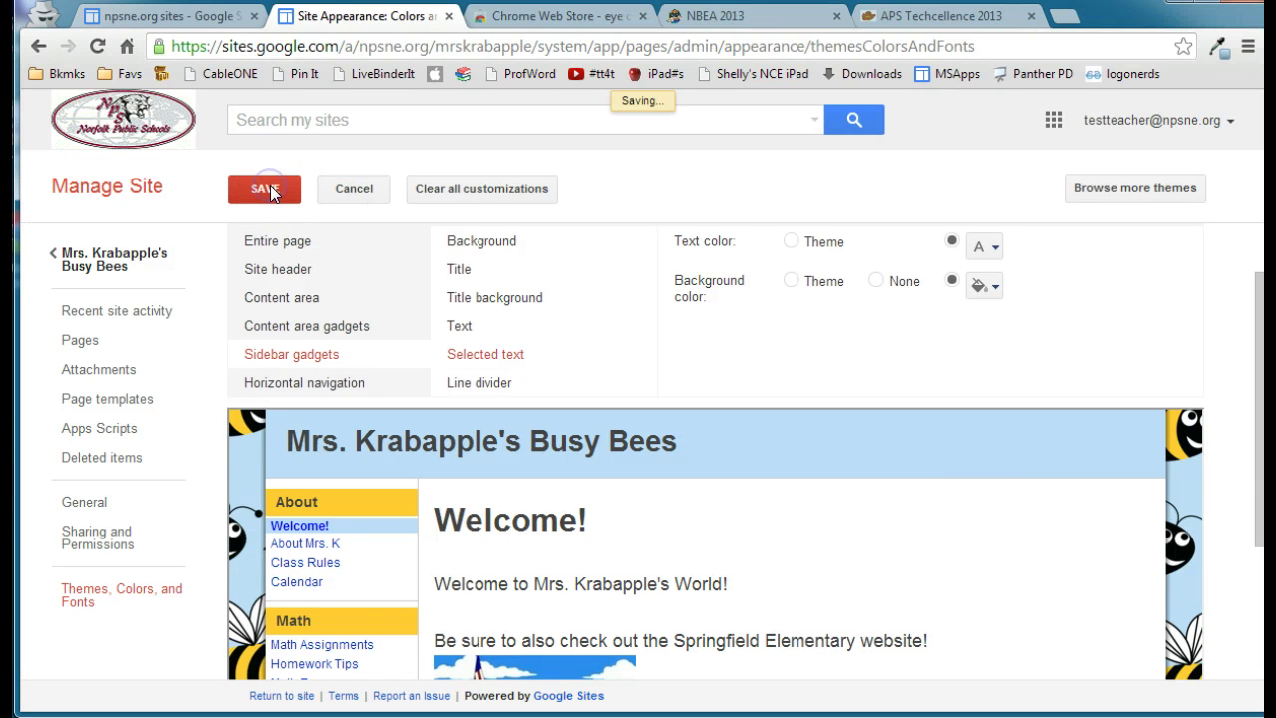
left_click(100, 268)
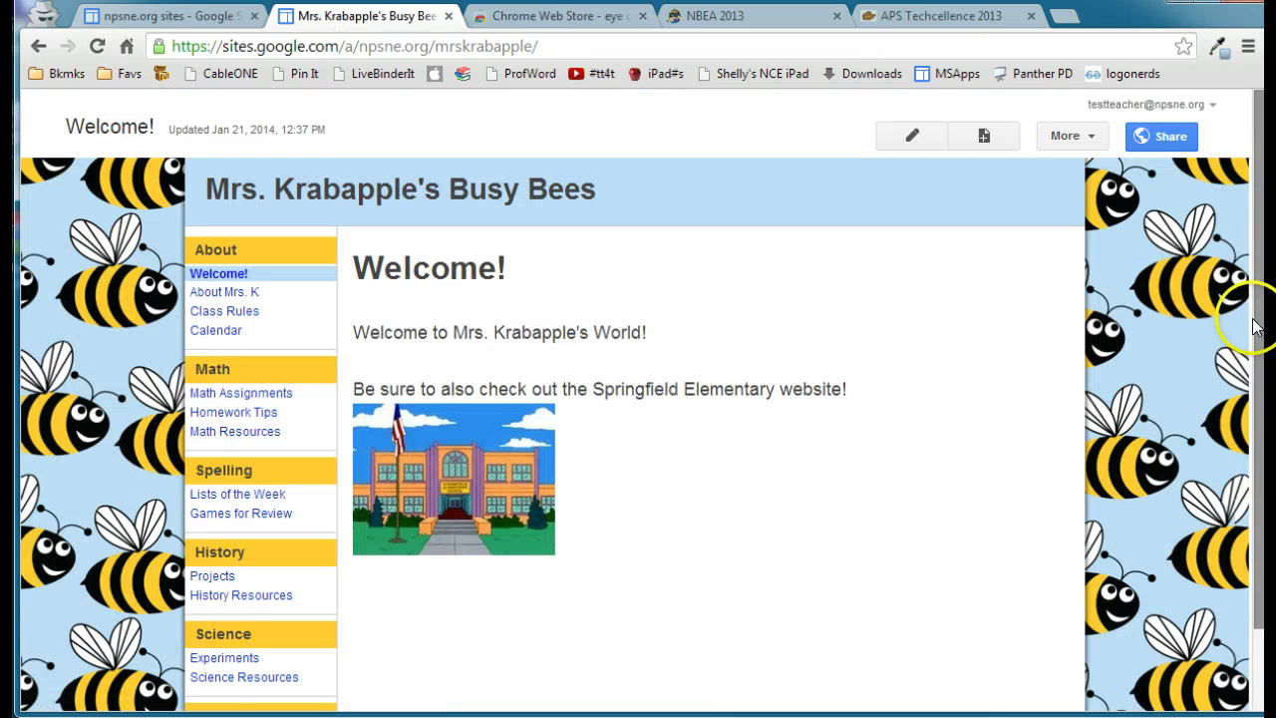
left_click_drag(1258, 313, 1261, 469)
scroll(1264, 519, "up", 1)
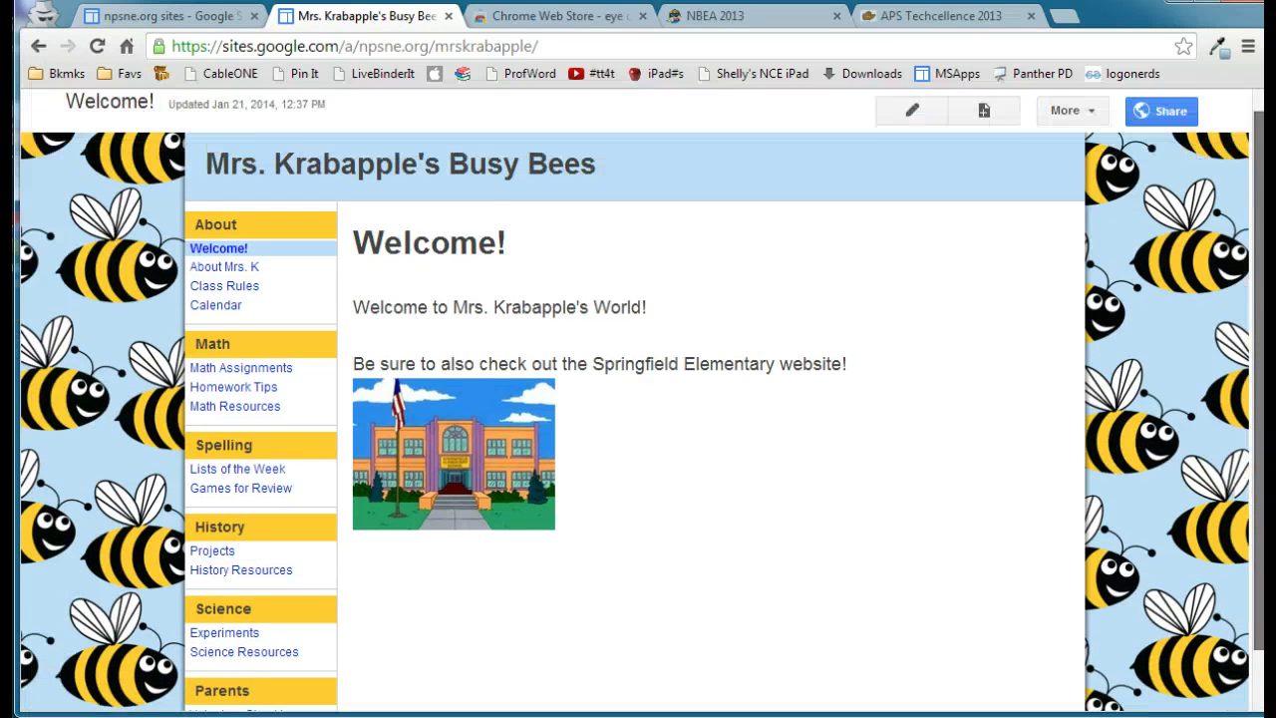